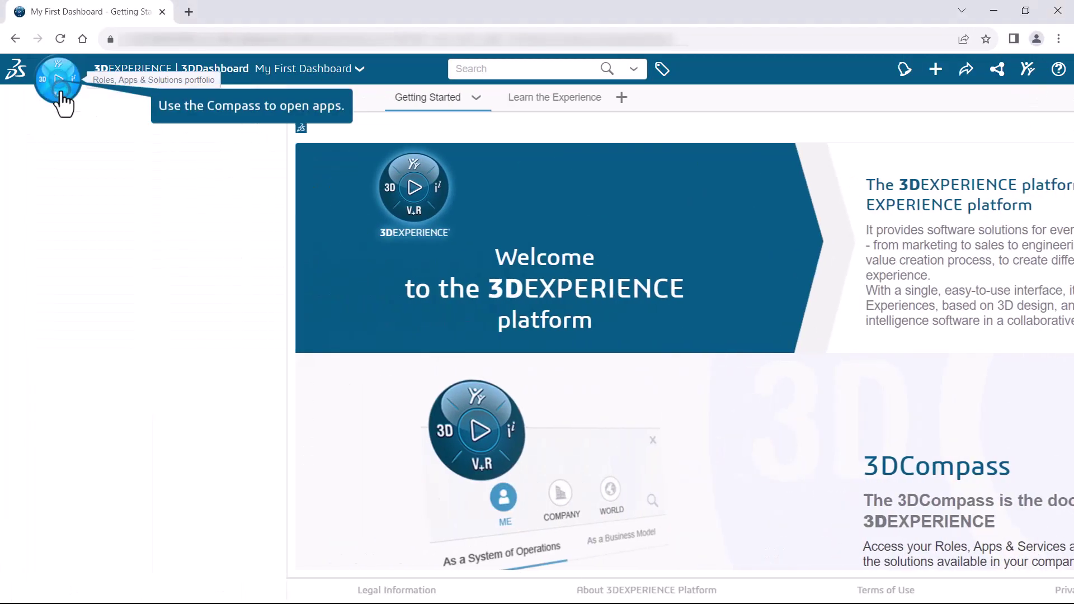
Search the 3DCompass apps for 'solidworks' and launch SOLIDWORKS Connected from My Apps.
left_click(60, 91)
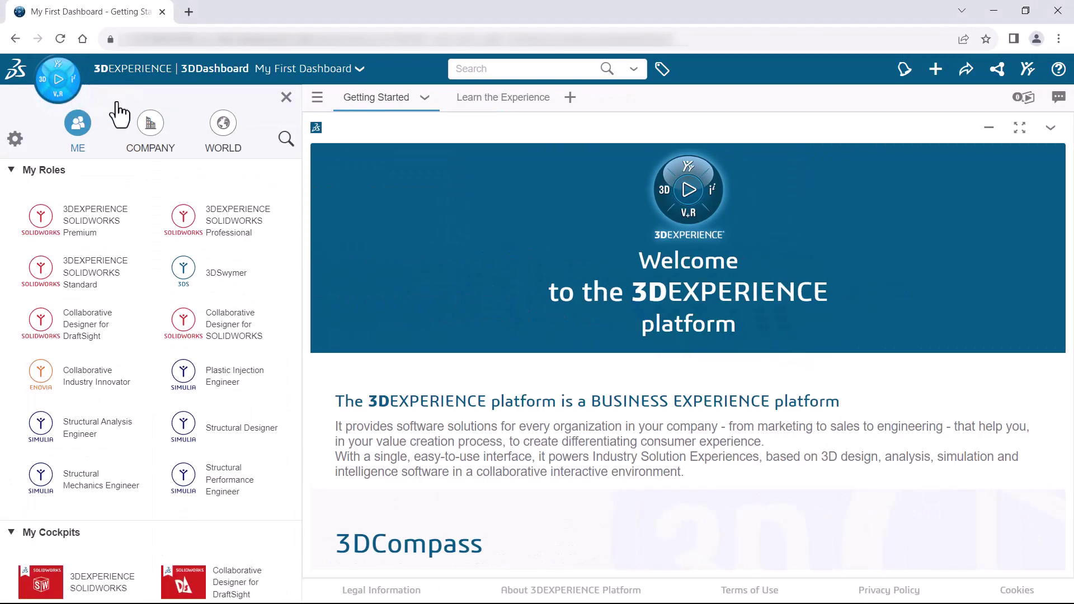
left_click(286, 138)
type("s")
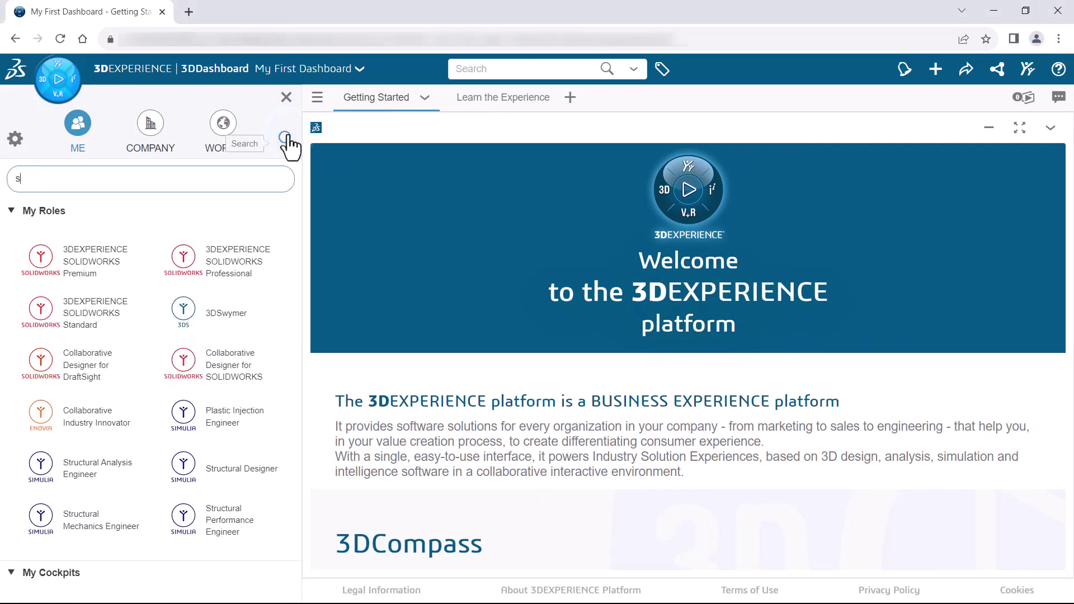
type("olidworks")
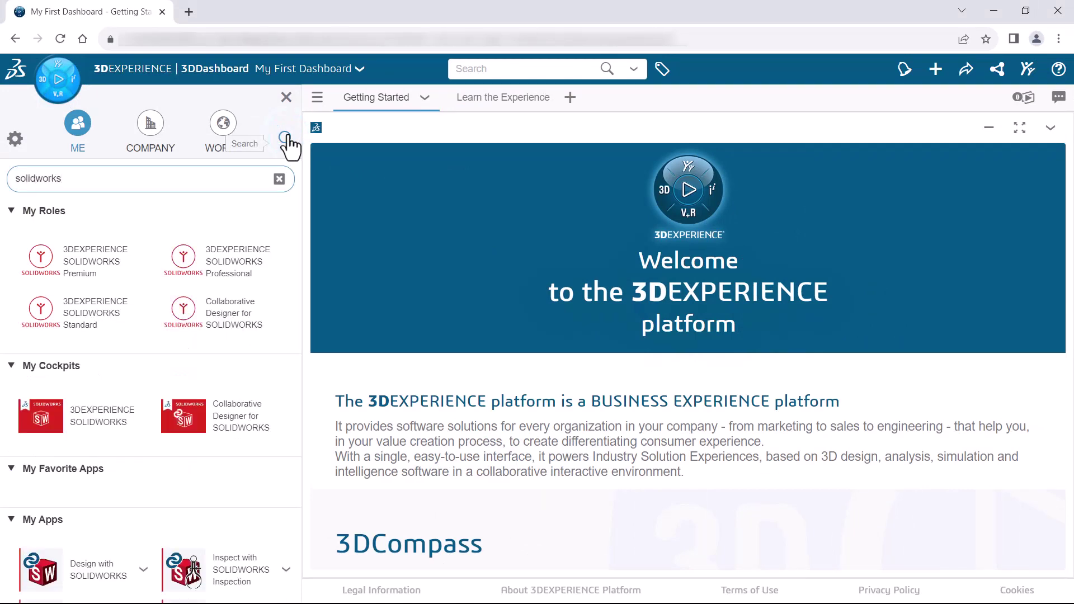
scroll(288, 144, "down", 2)
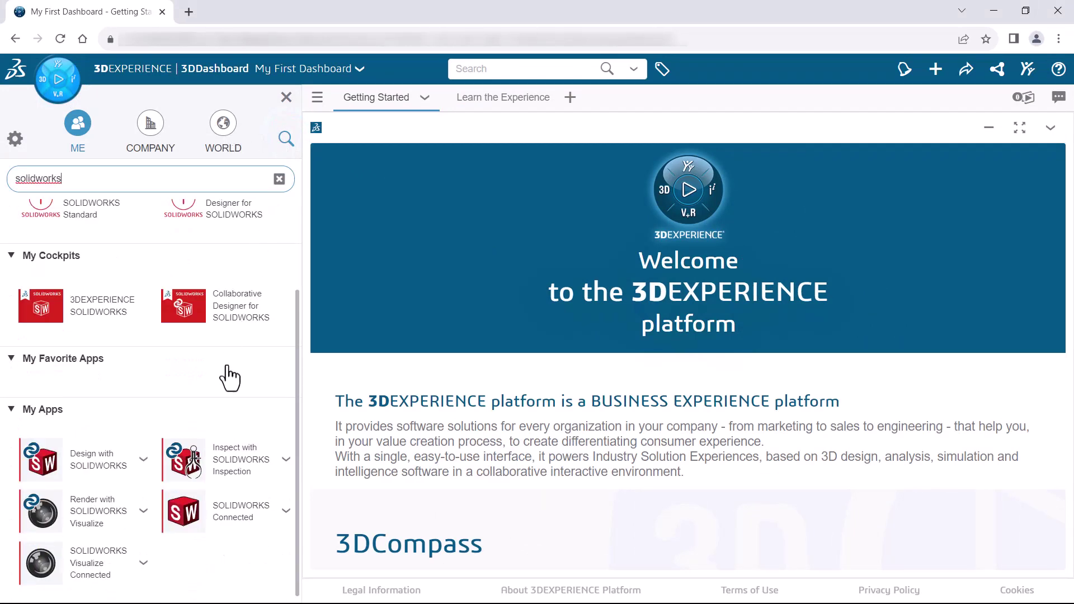
left_click(187, 518)
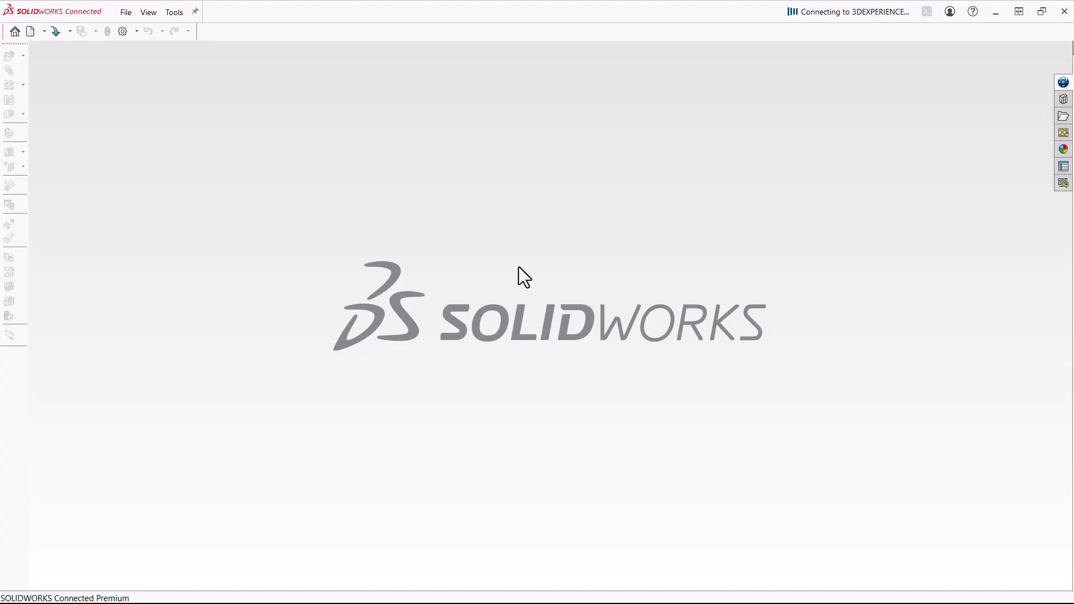
Open EXAMPLE-Pressure Vessel.SLDASM from Downloads and save it to 3DEXPERIENCE.
left_click(128, 12)
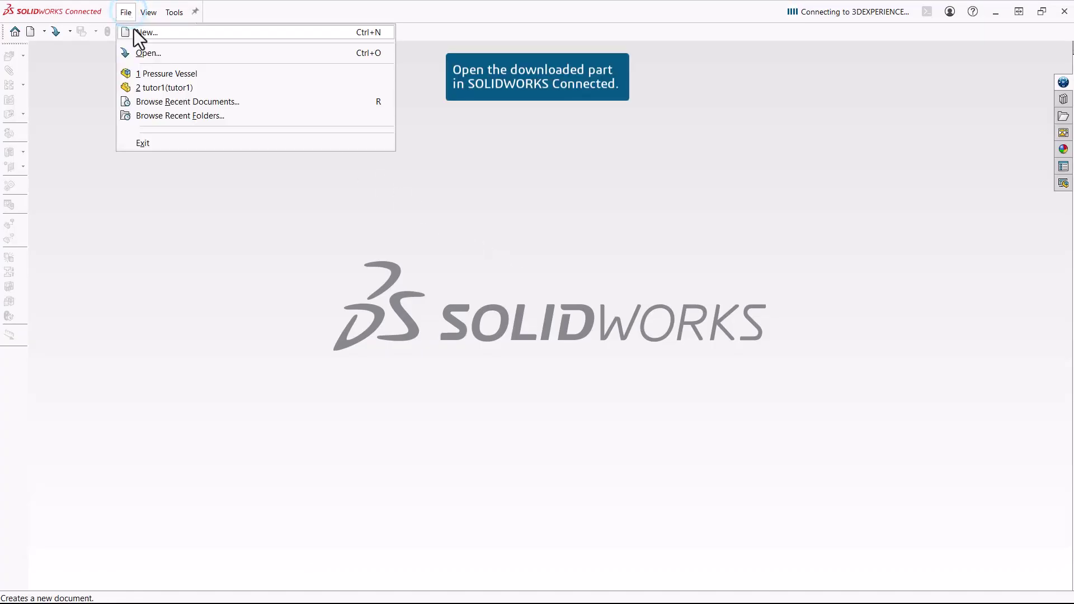
left_click(141, 52)
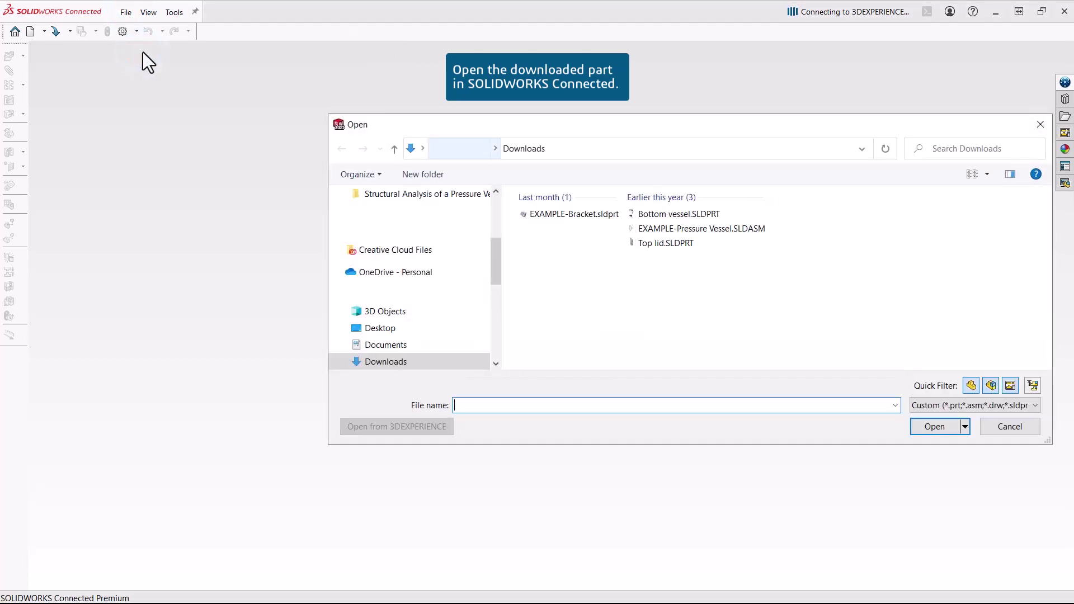
left_click(677, 227)
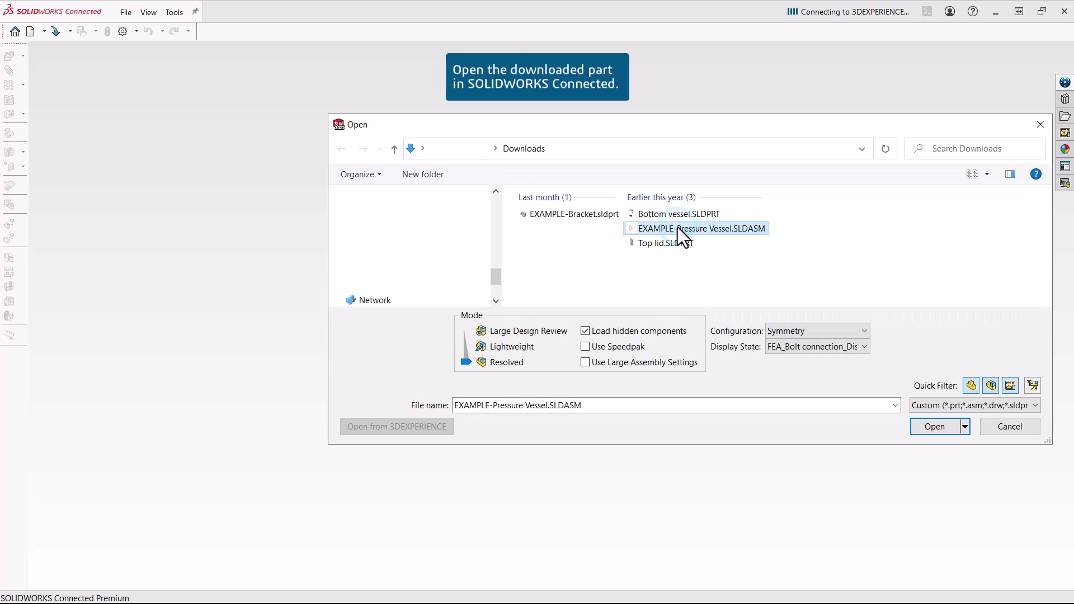
left_click(931, 424)
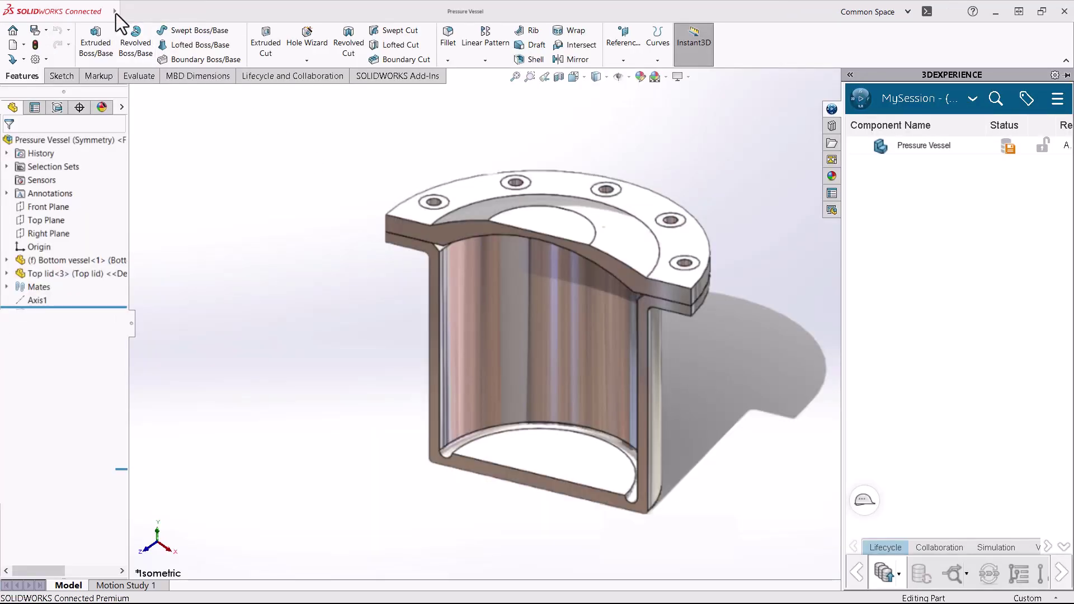
left_click(114, 11)
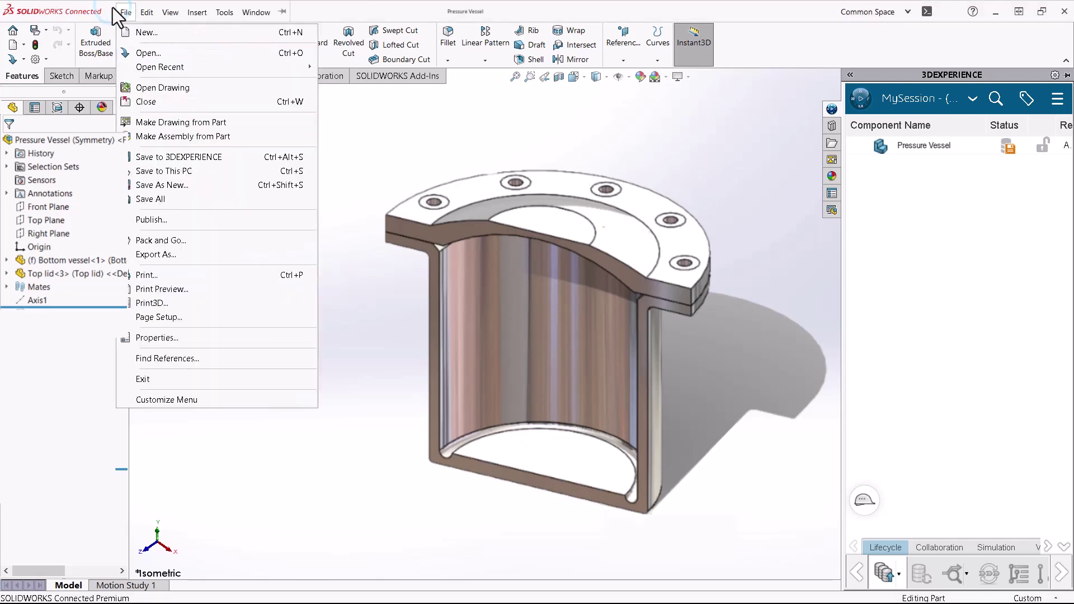
left_click(152, 156)
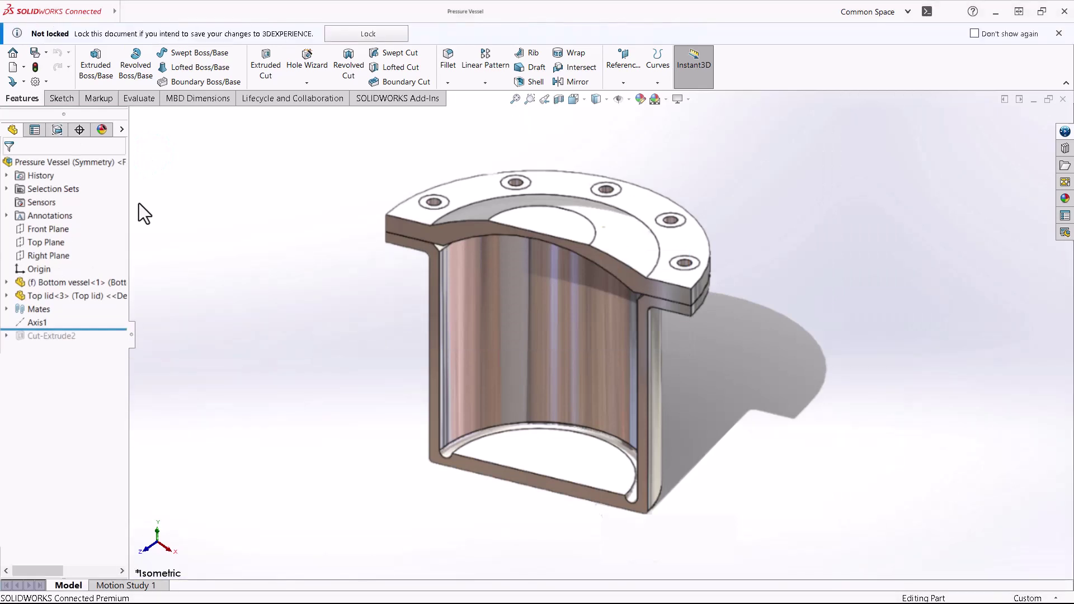
Confirm Pressure Vessel is saved, then start Linear Structural Validation from the Structural Designer role.
left_click(1065, 132)
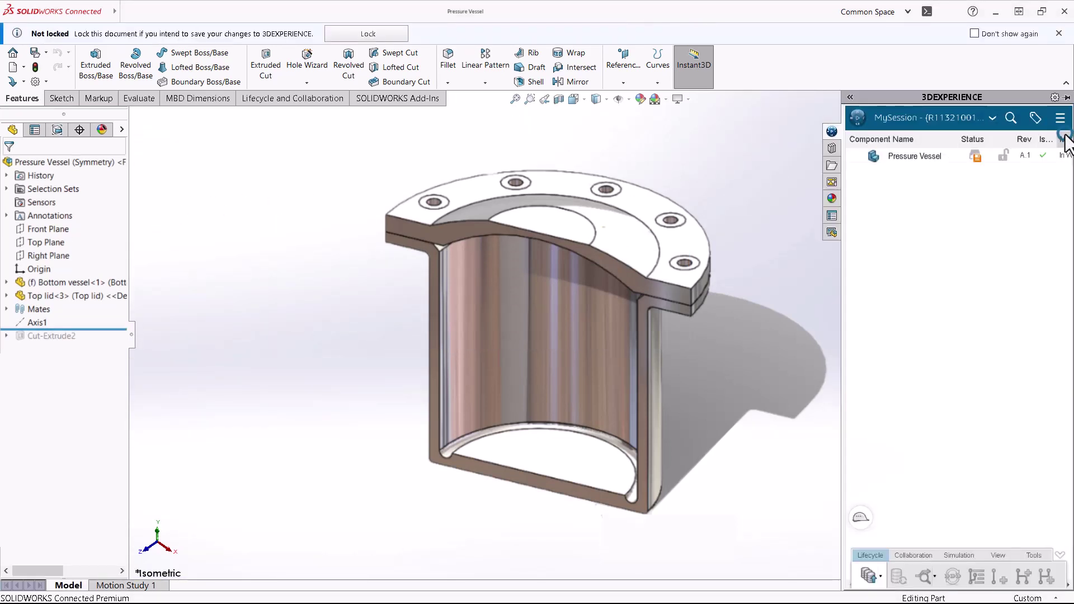
left_click(944, 161)
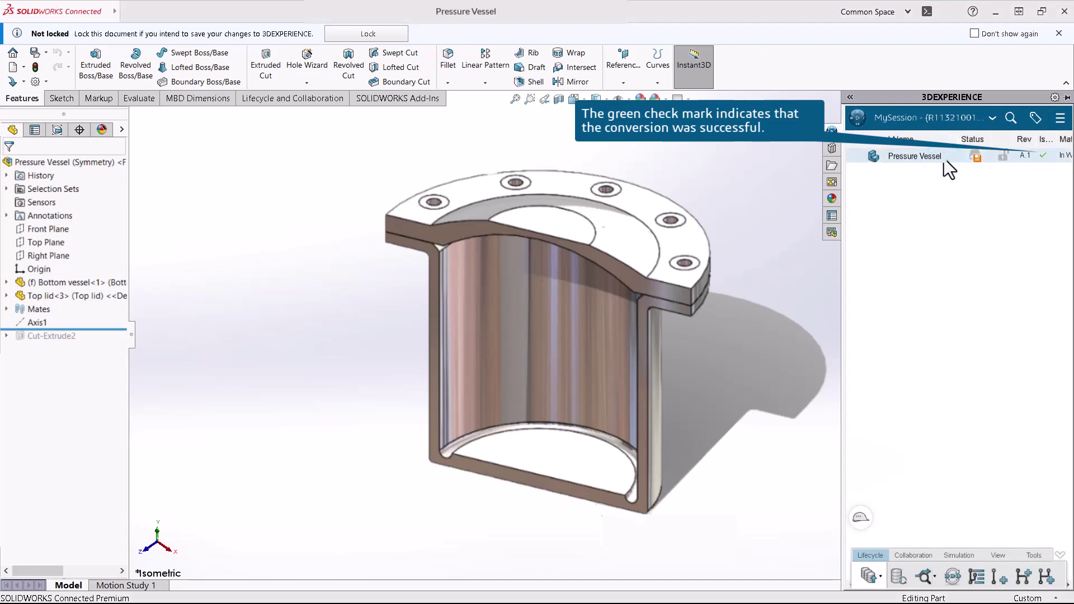
left_click(857, 119)
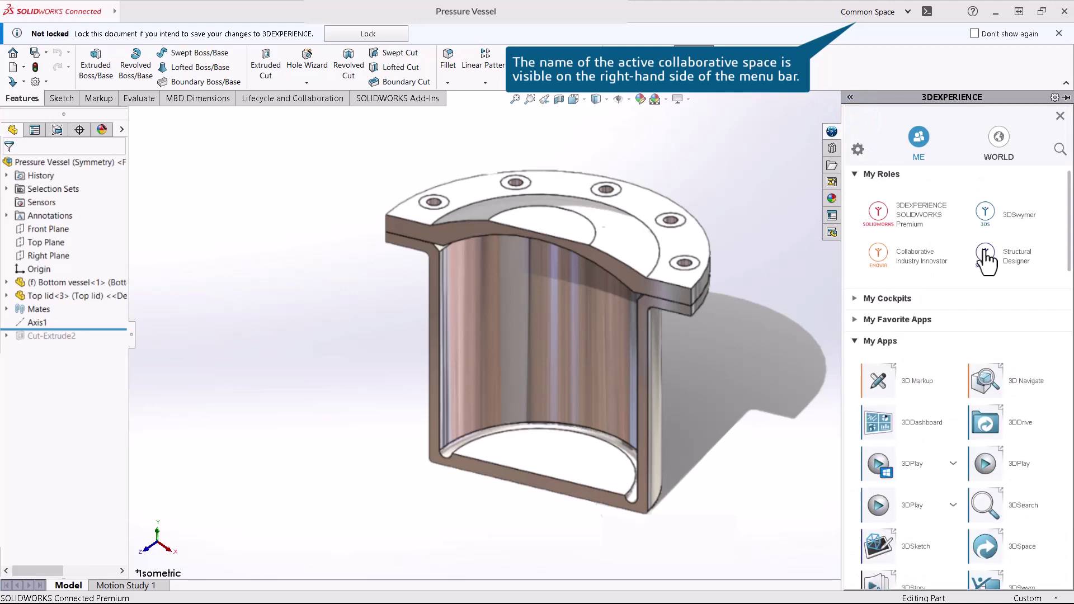
left_click(985, 252)
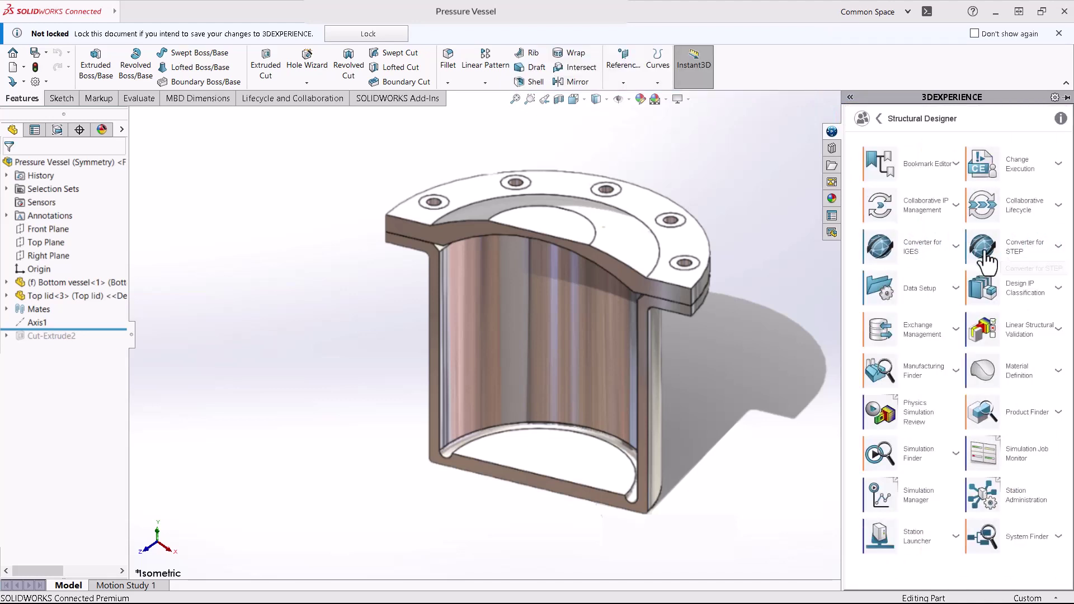
left_click(982, 334)
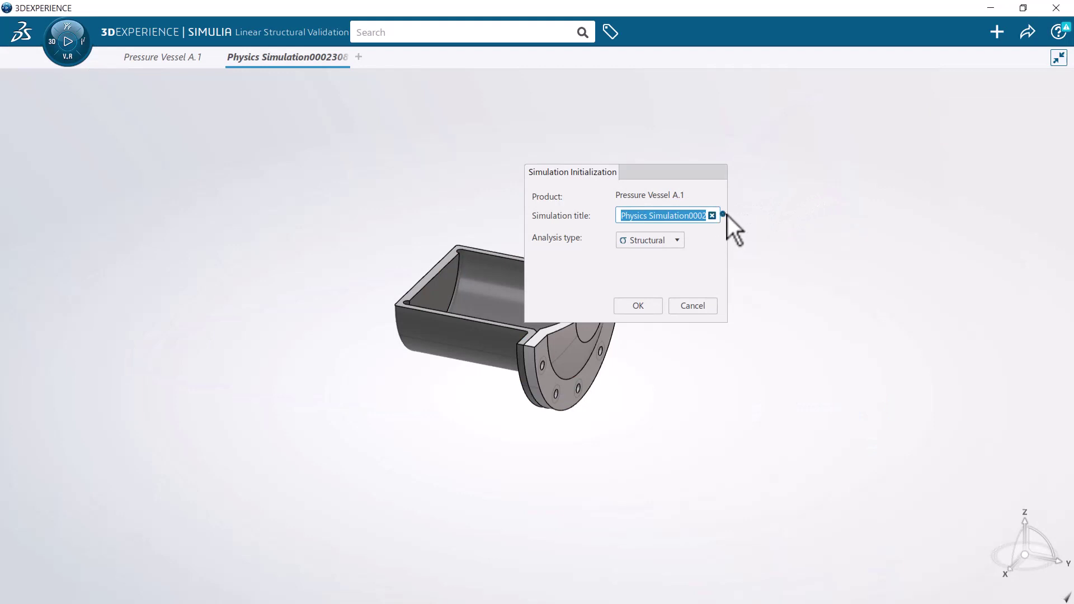
Title the new Structural simulation 'Structural Analysis of a Pressure Vessel' and create it.
key("BackSpace")
type("Struct")
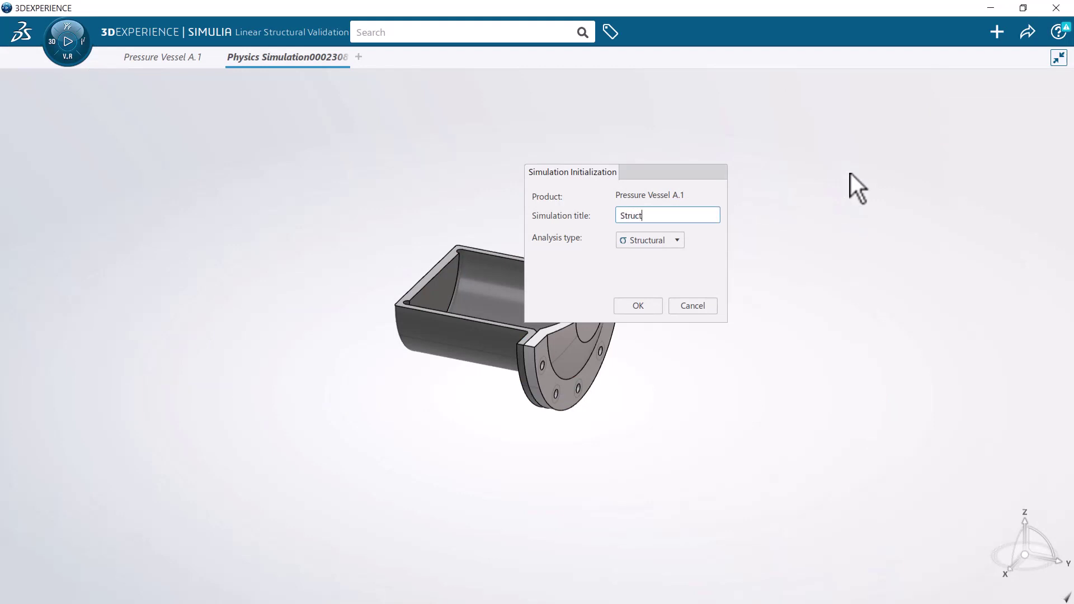
type("ural Analysis of a Pressure Vessel")
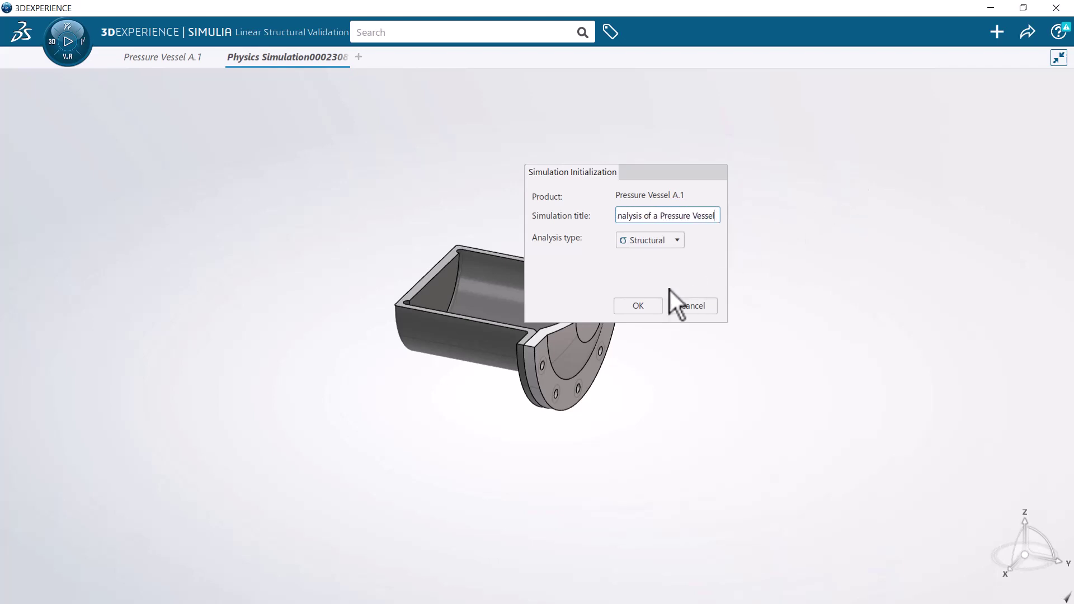
left_click(639, 307)
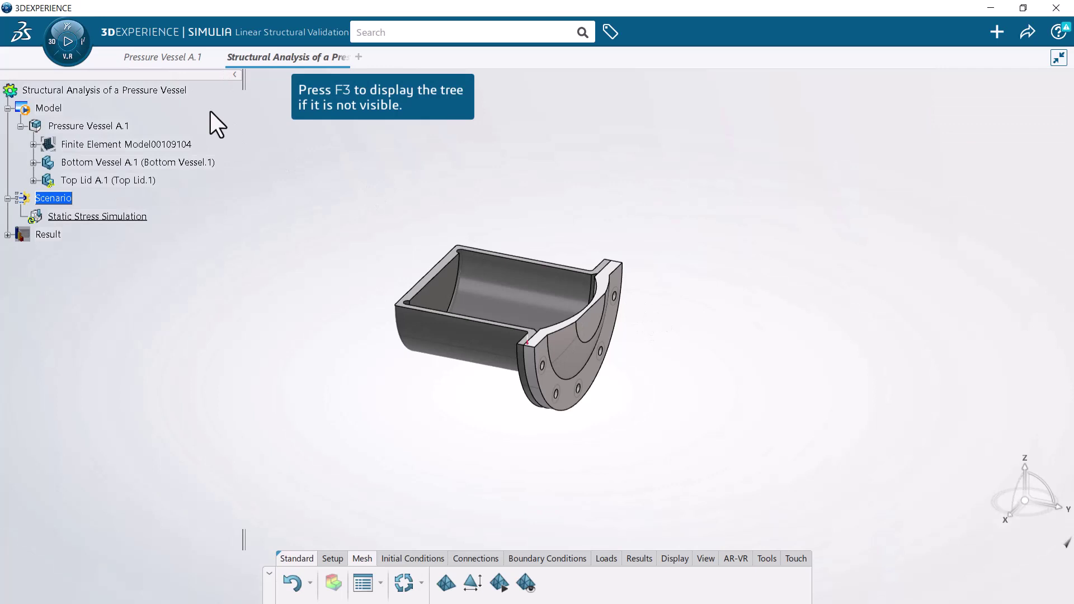
Show the simulation Assistant from the 3D area's context menu and save with Ctrl+S.
right_click(326, 188)
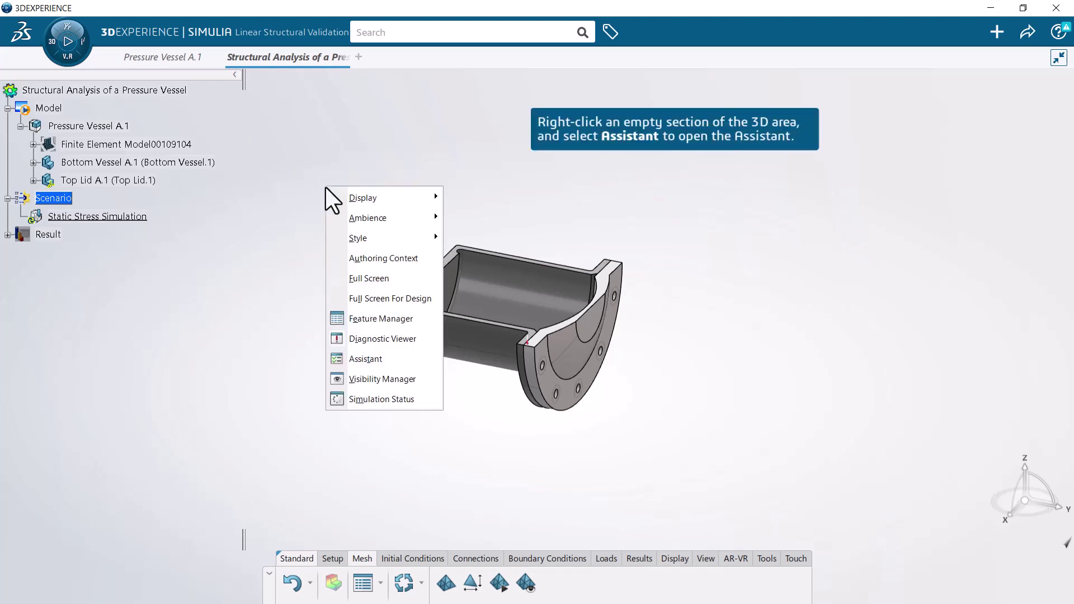
left_click(364, 360)
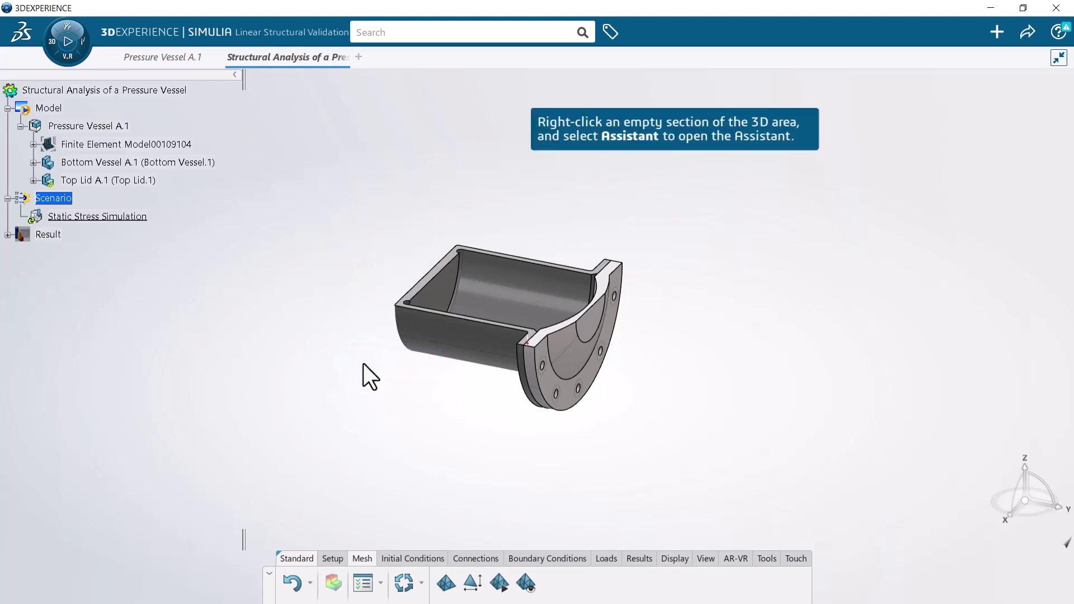
key("ctrl+s")
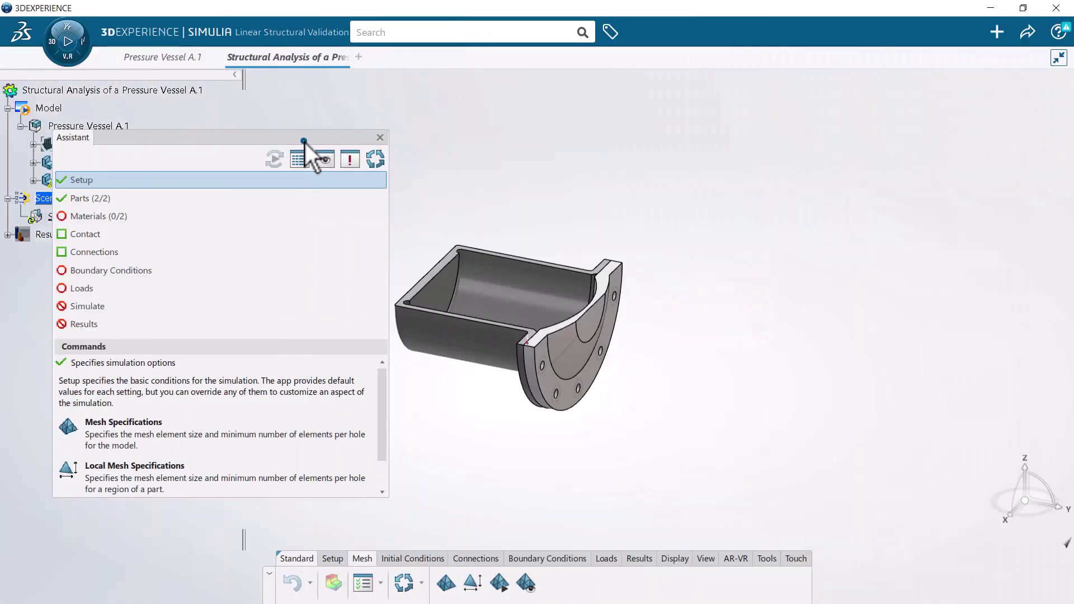
Move the Assistant panel to the upper right, clear of the specification tree.
left_click_drag(304, 142, 987, 86)
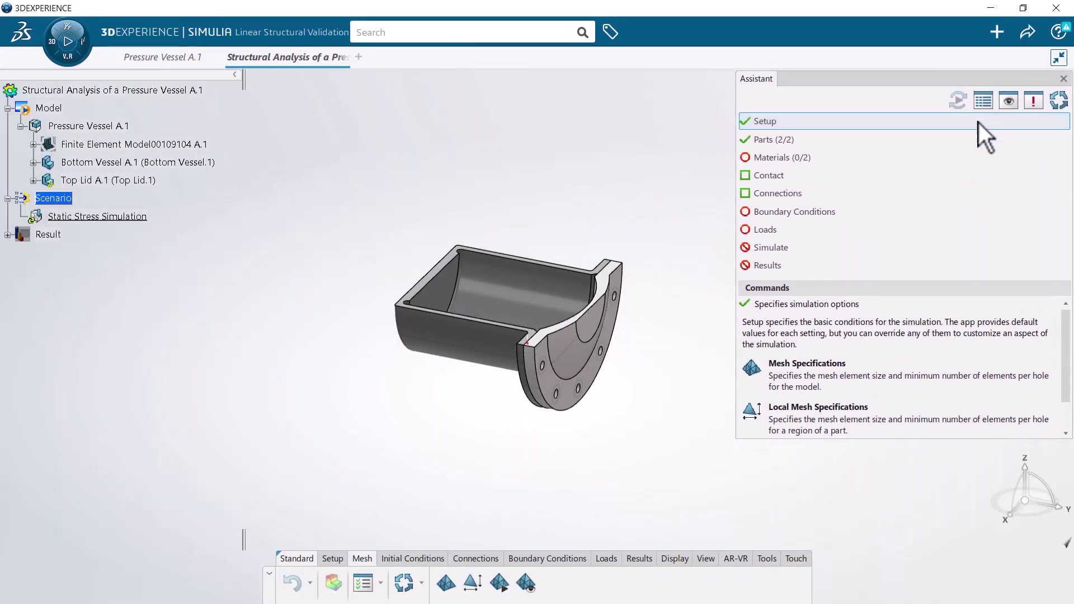
Filter the Material Palette to 7075-T6 and apply it to the whole Pressure Vessel A.1.
left_click(959, 156)
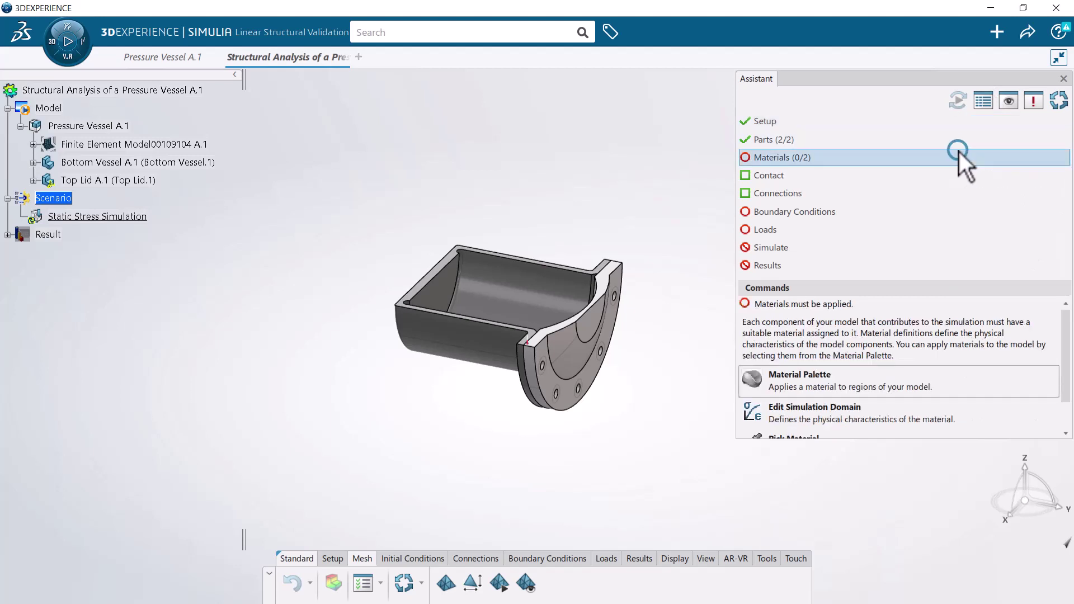
left_click(899, 384)
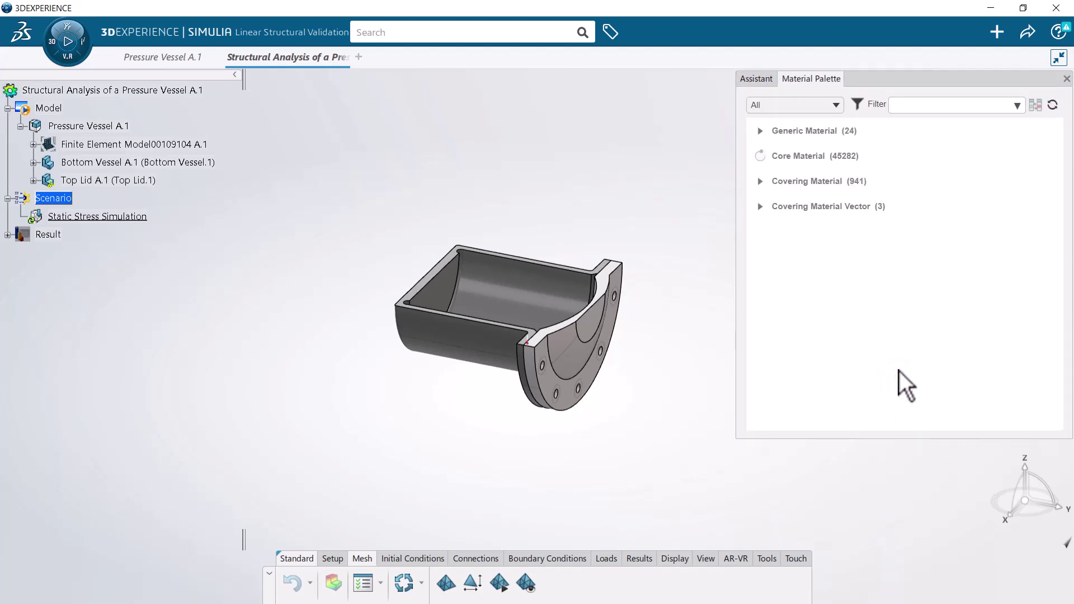
left_click(926, 105)
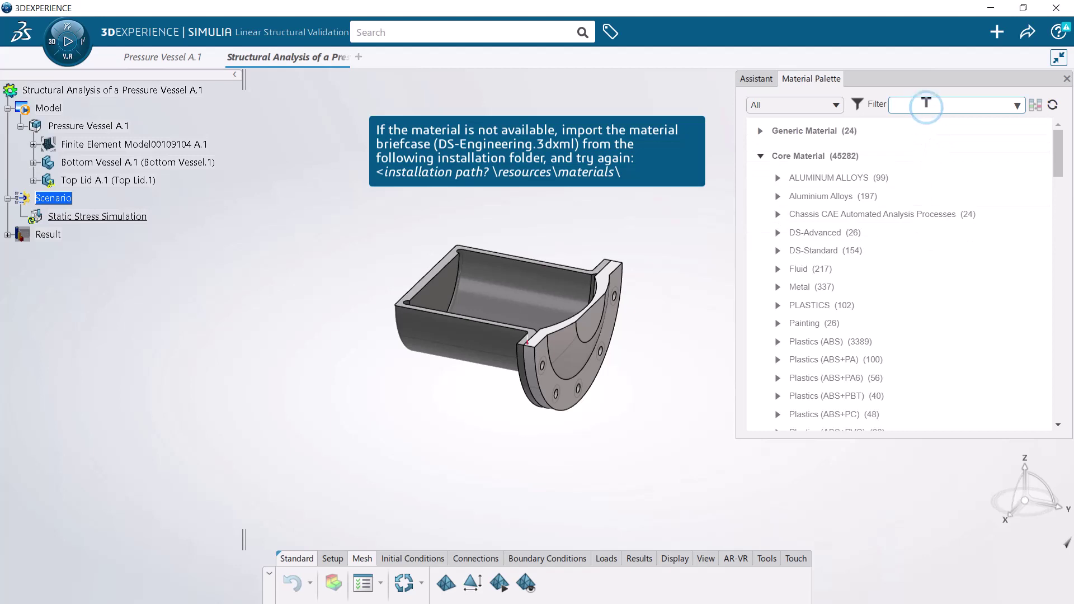
type("7075-T6")
key("Return")
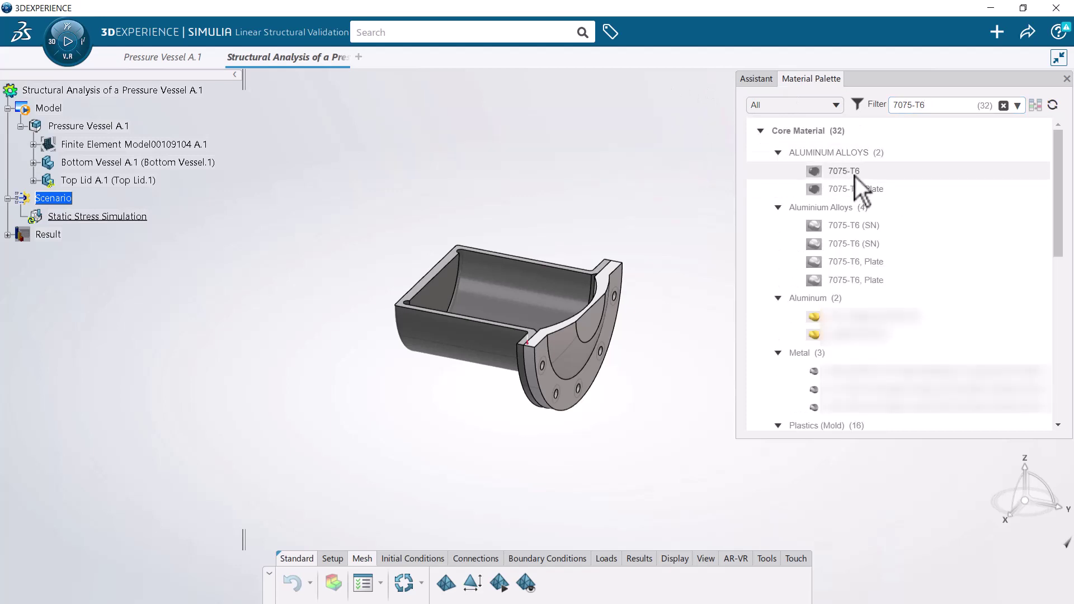
left_click_drag(855, 176, 565, 297)
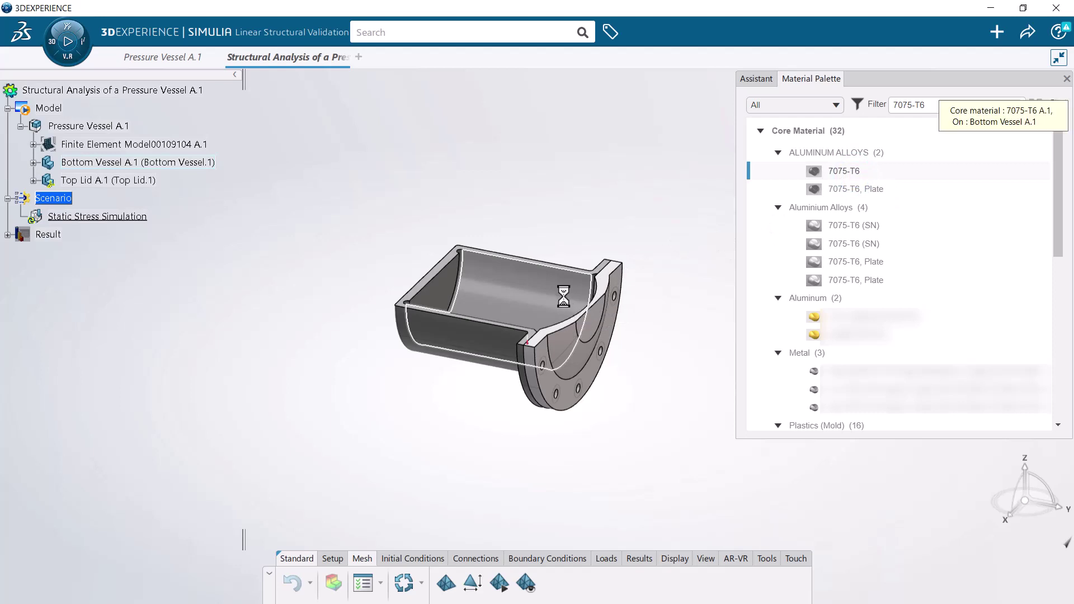
left_click(629, 314)
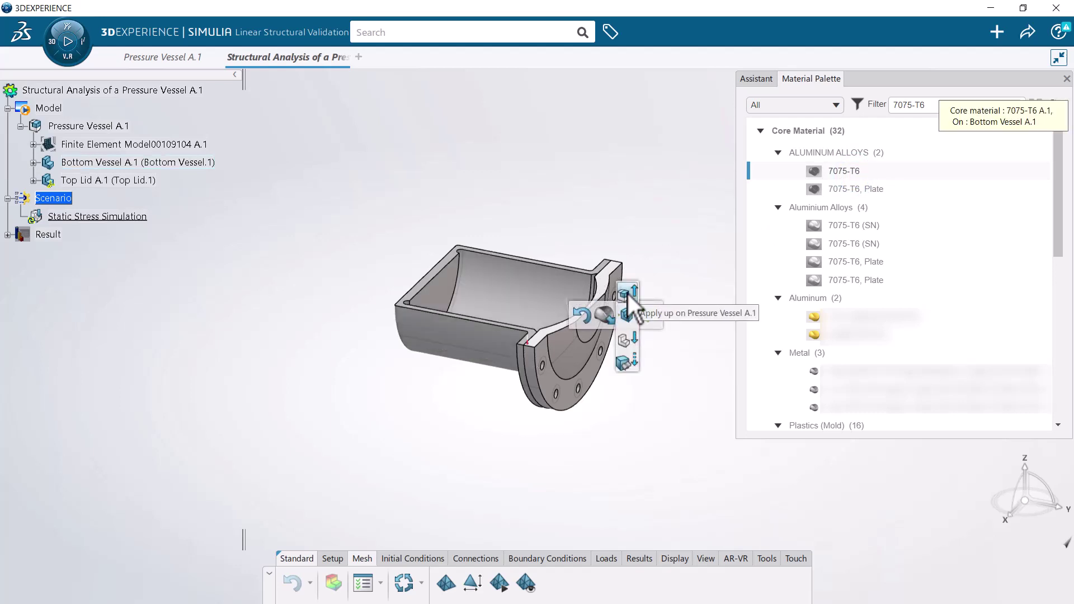
left_click(629, 295)
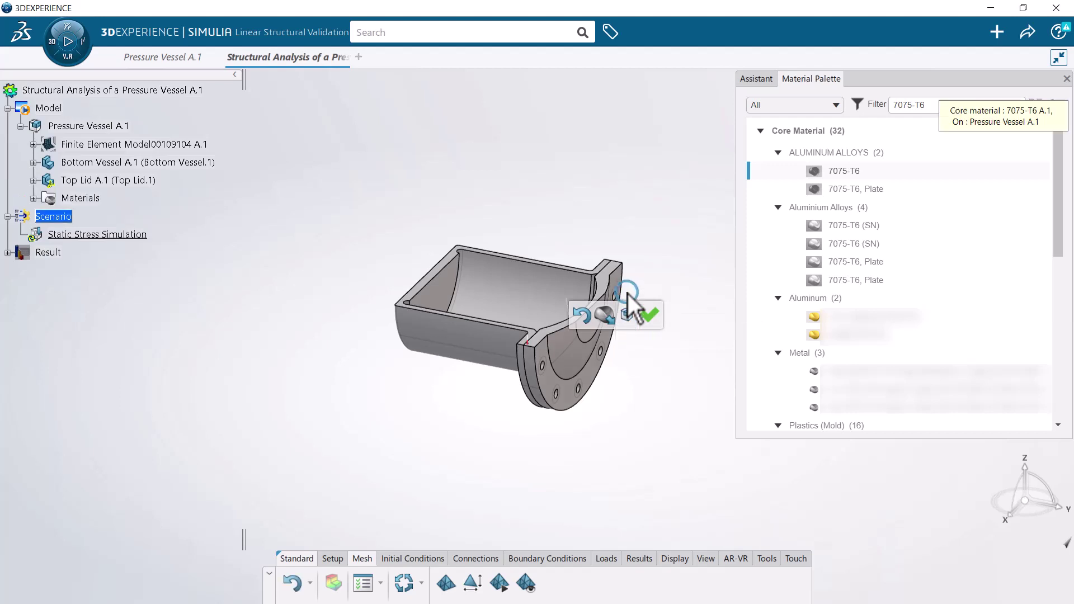
left_click(648, 317)
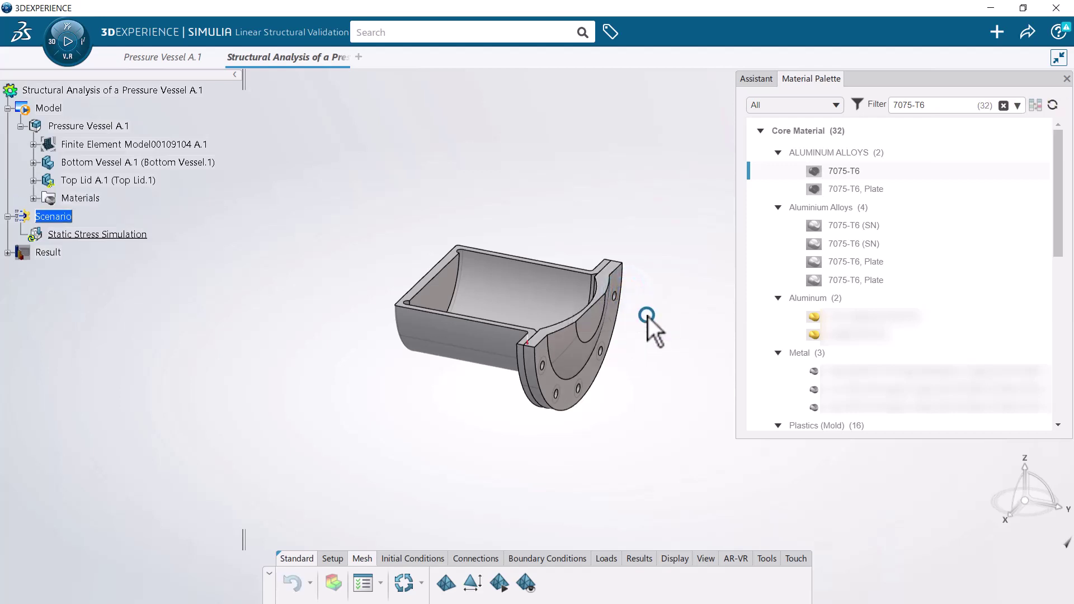
Close the Material Palette and bring the simulation Assistant back up.
left_click(1067, 79)
right_click(876, 190)
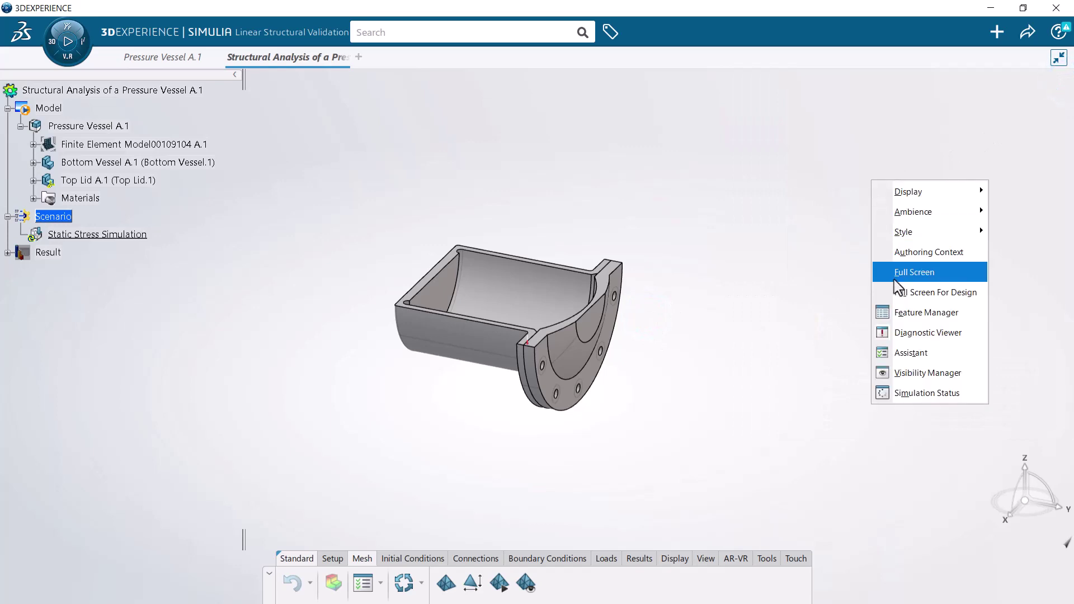
left_click(912, 354)
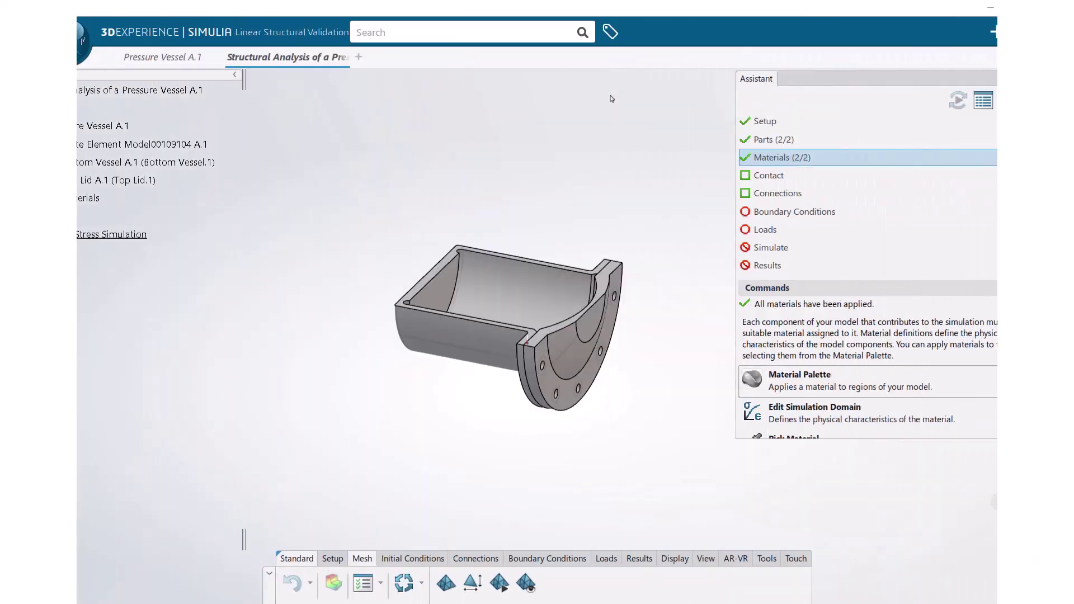
Add a General Contact covering all parts from the Assistant's Contact step.
left_click(756, 178)
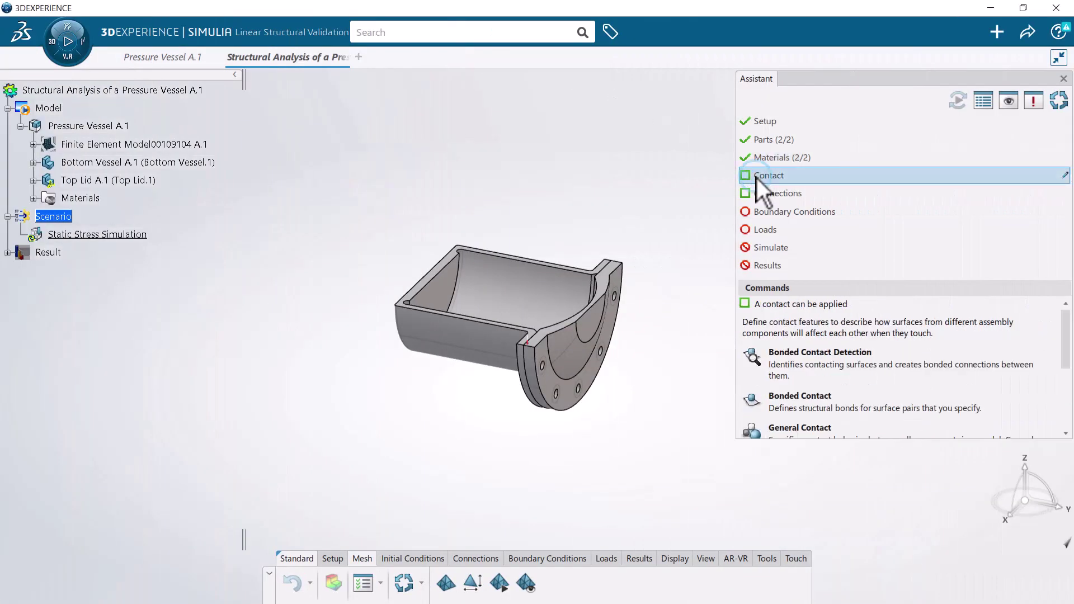
scroll(1066, 363, "down", 2)
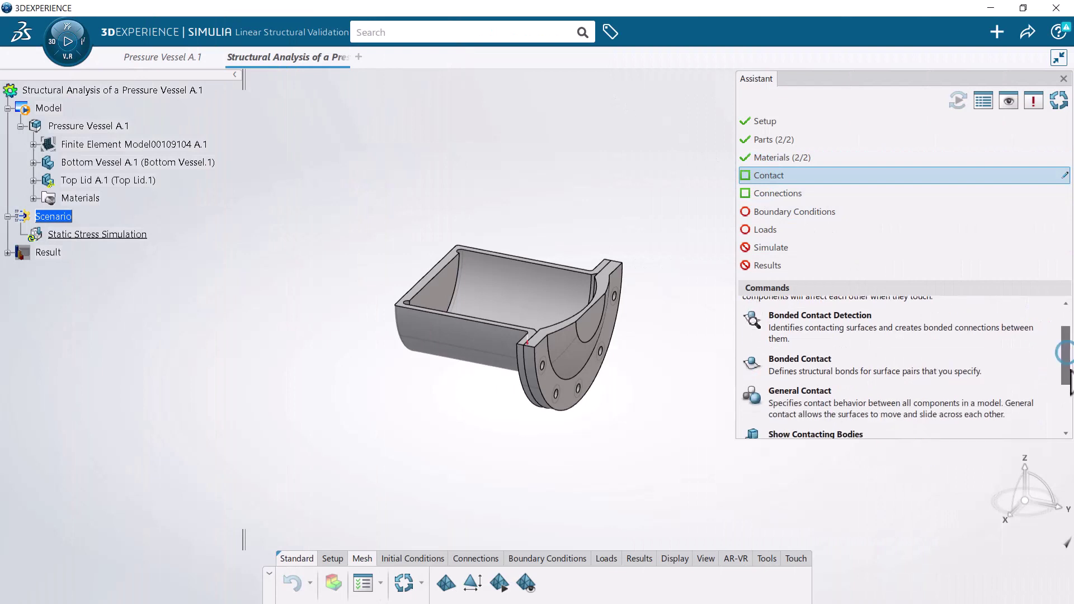
left_click(983, 393)
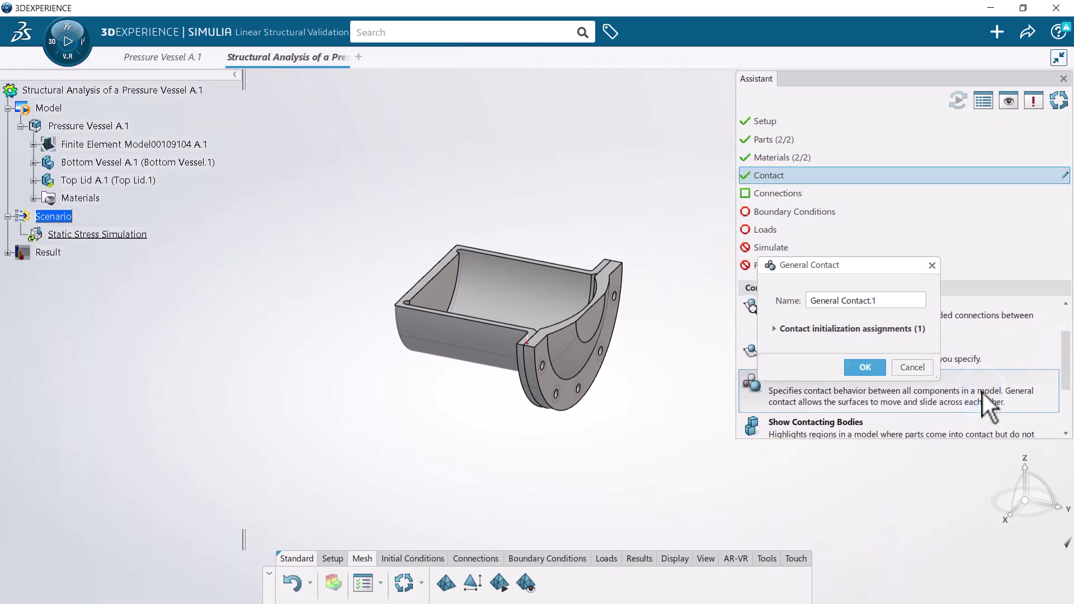
left_click(780, 329)
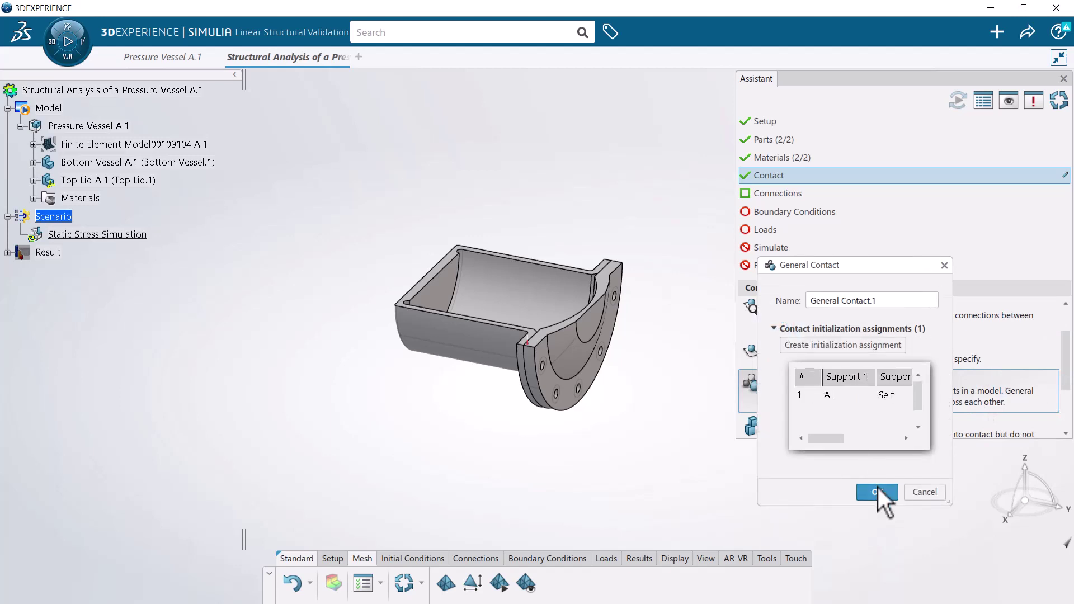
left_click(877, 491)
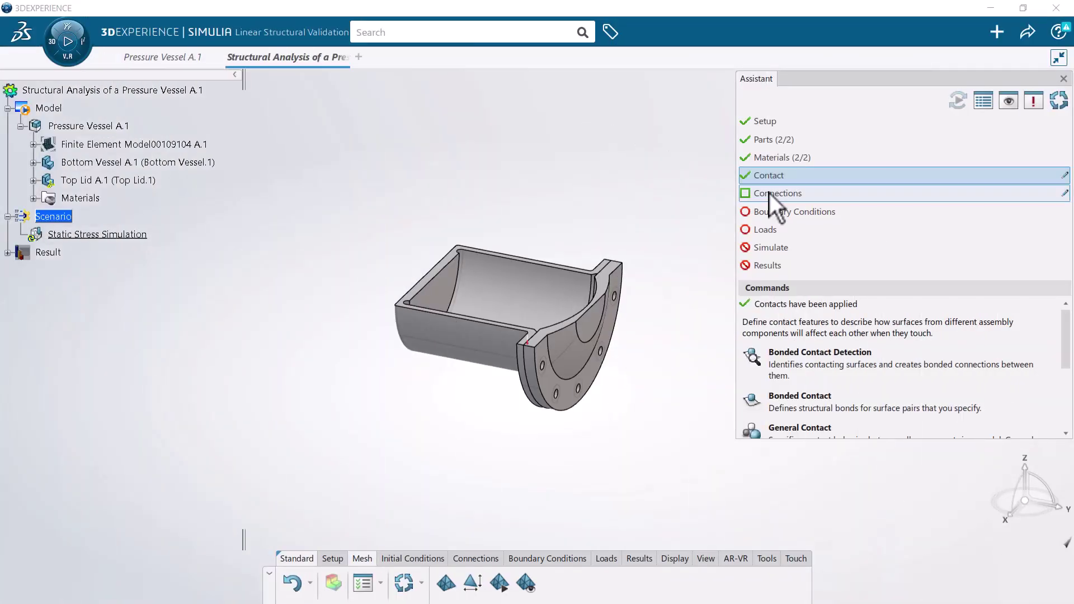
Create a virtual bolt through the flange hole with a 2000000 N bolt load.
left_click(770, 193)
left_click(706, 559)
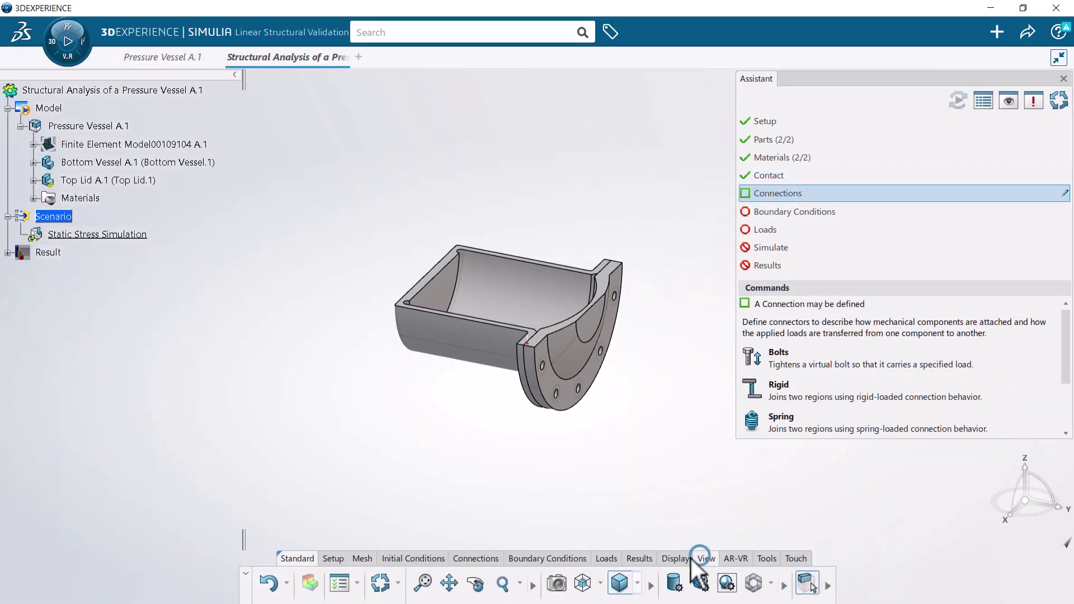
left_click_drag(352, 365, 610, 582)
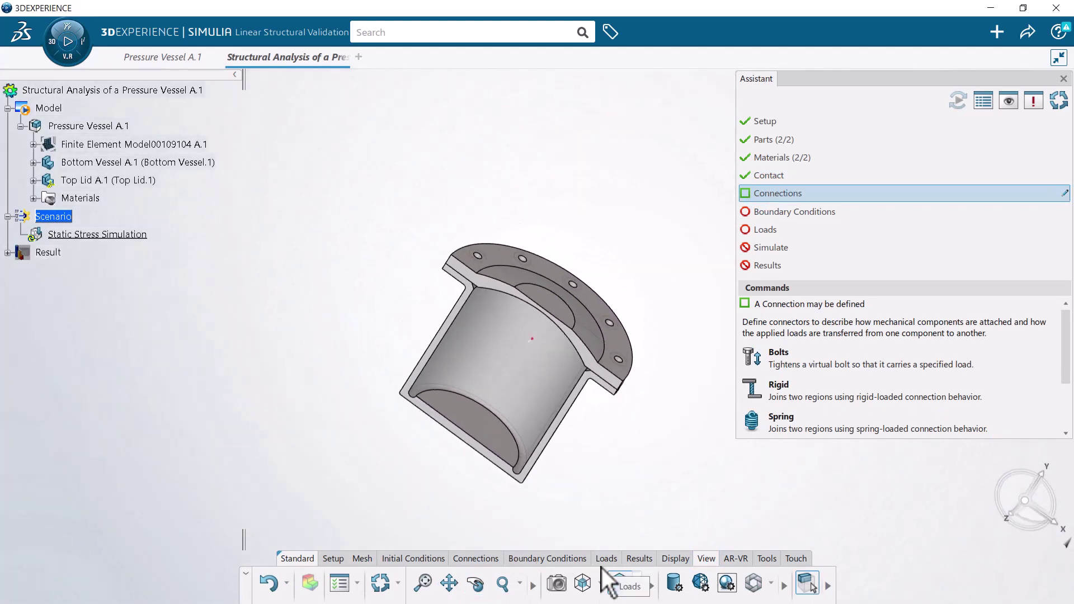
left_click(775, 360)
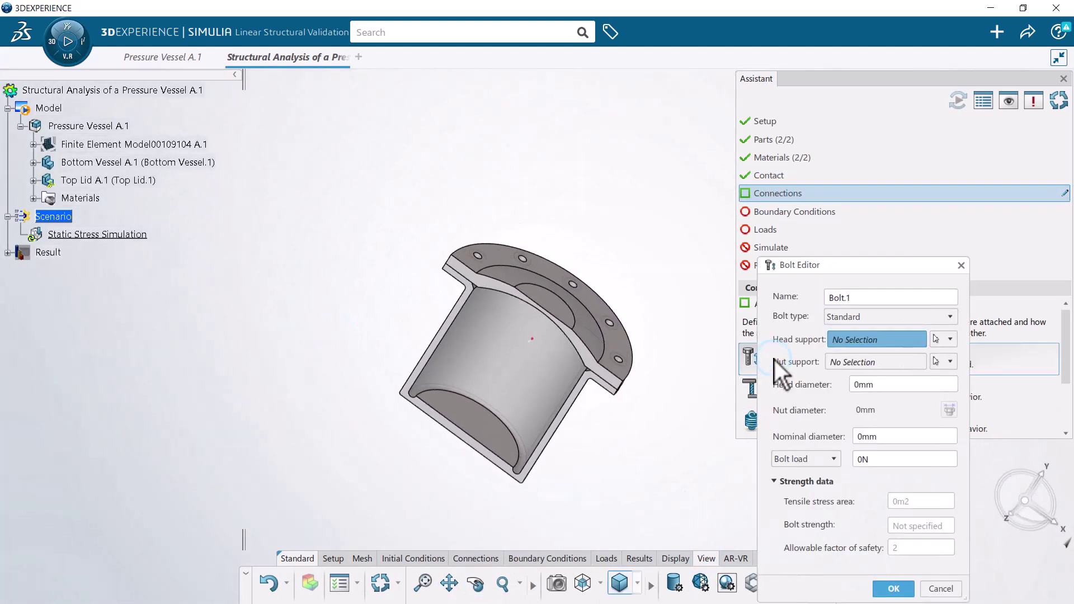
left_click(618, 357)
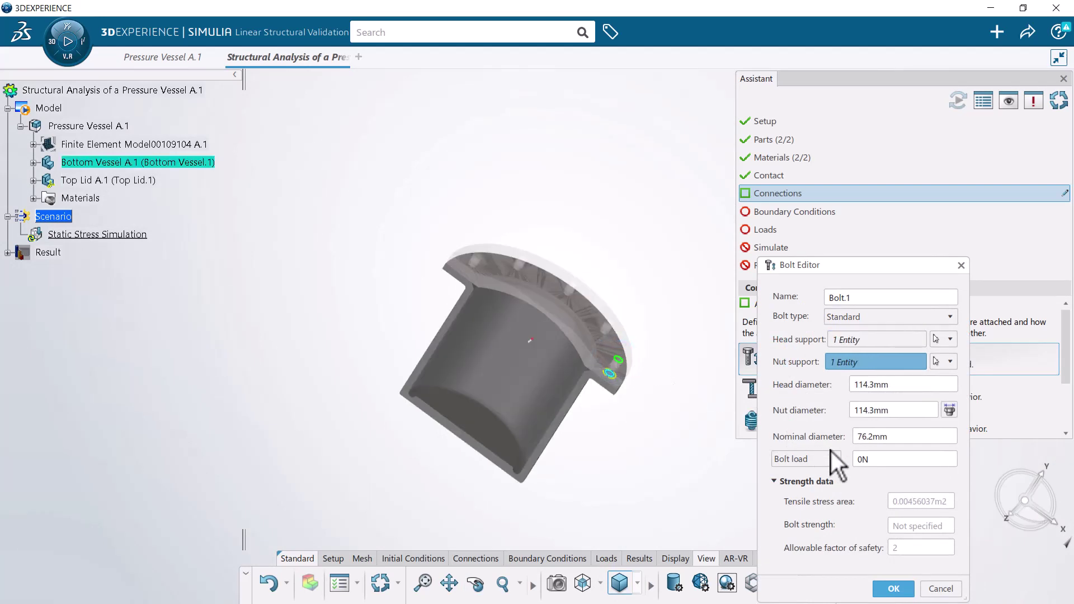
left_click(874, 458)
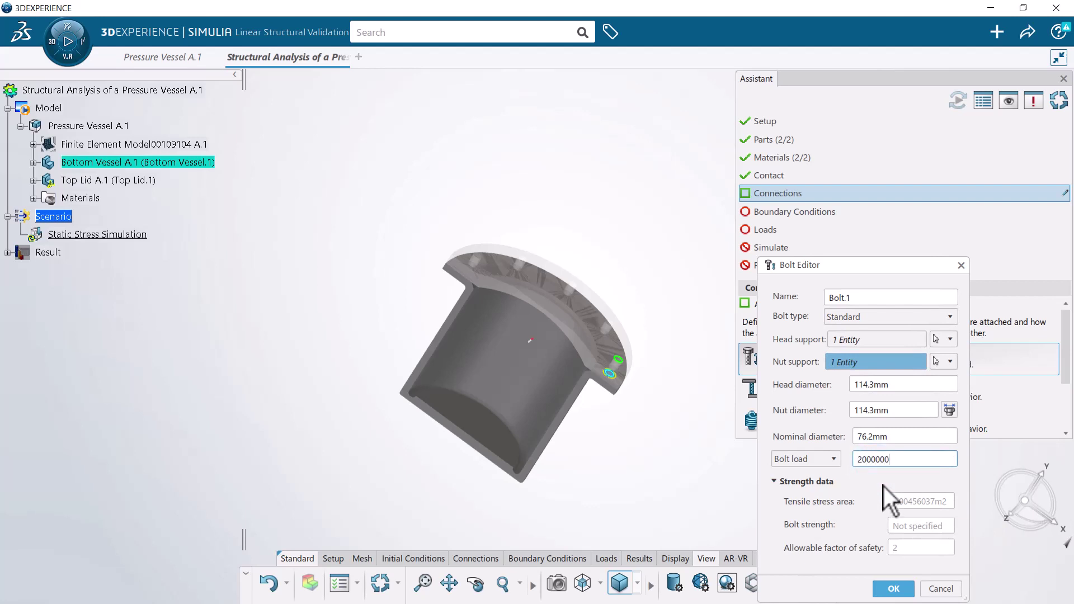
type("2000000")
left_click(891, 589)
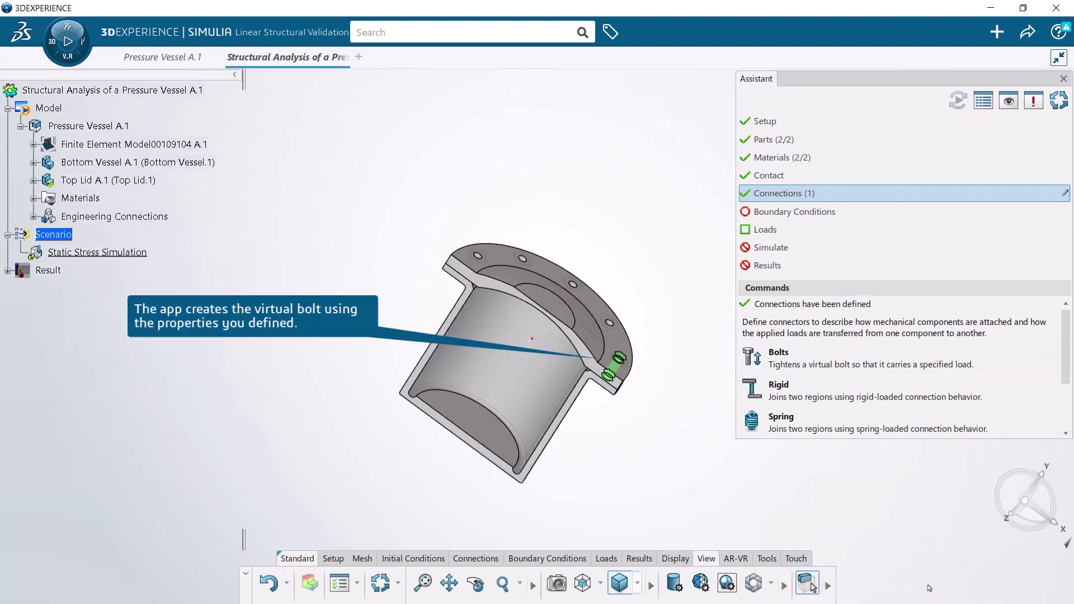
Replicate Bolt.1 into the matching flange holes, giving five bolt connections.
left_click_drag(1063, 358, 1069, 417)
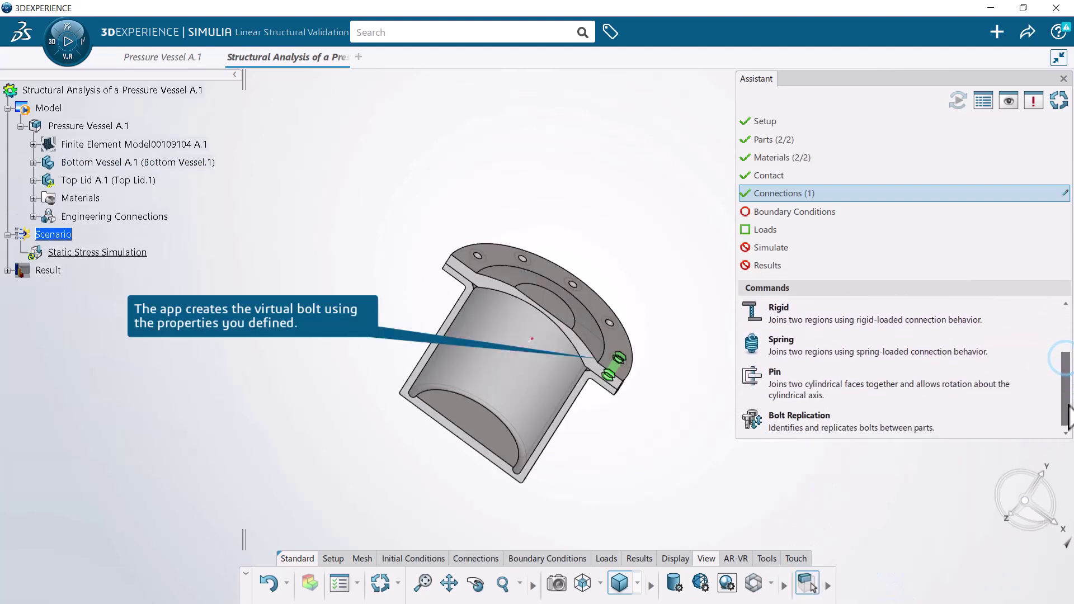
left_click(933, 431)
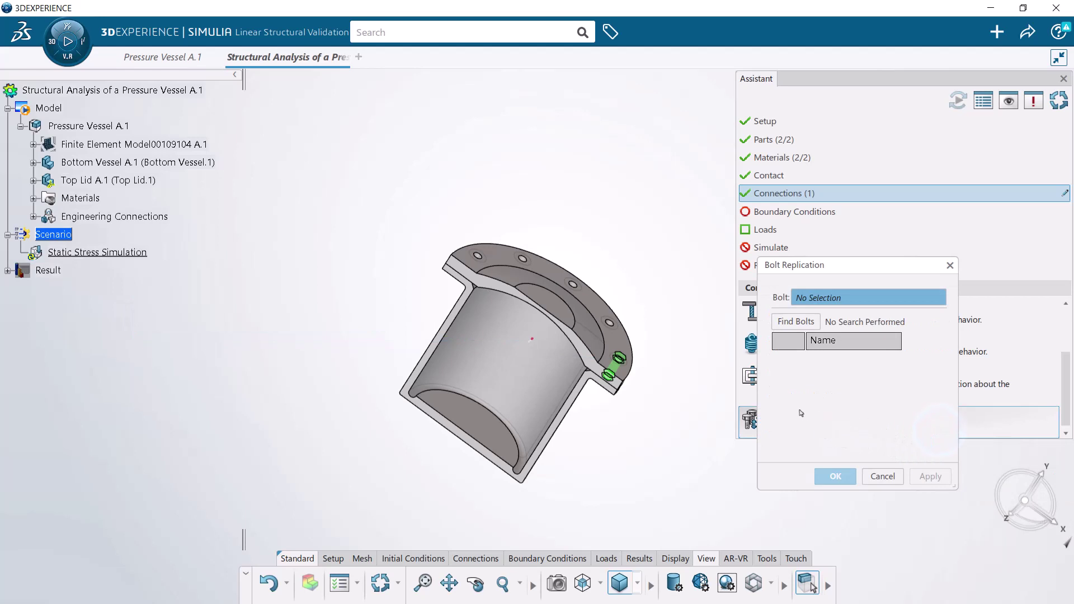
left_click(617, 362)
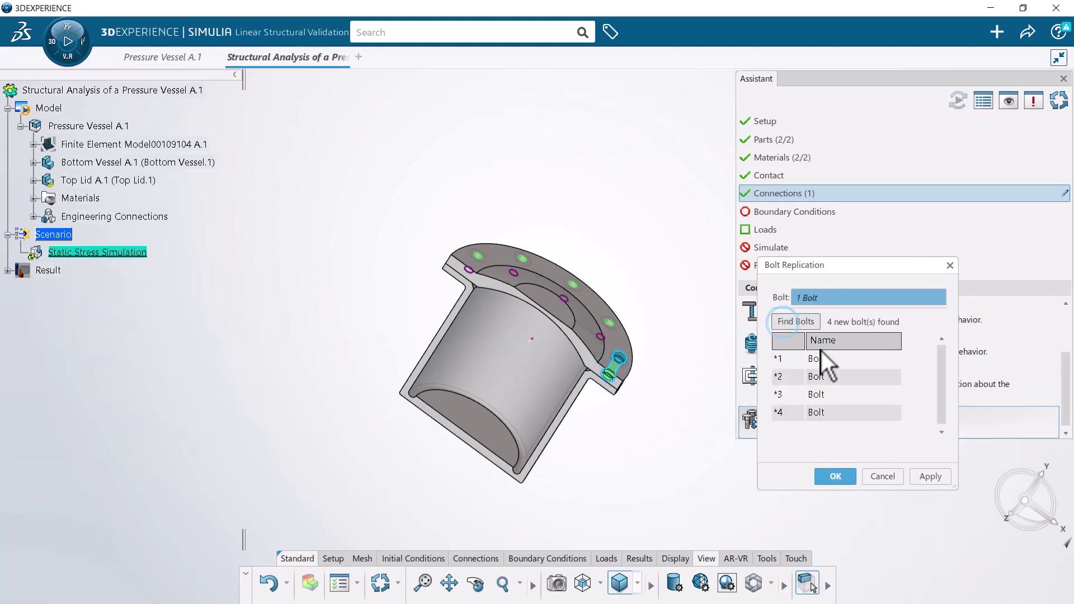
left_click(929, 476)
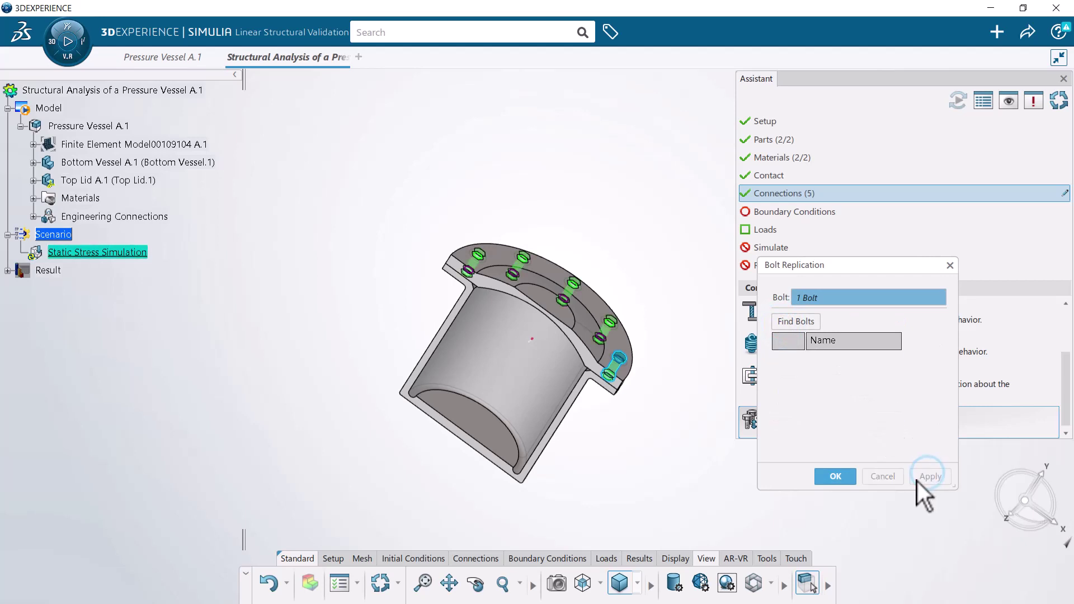
left_click(851, 477)
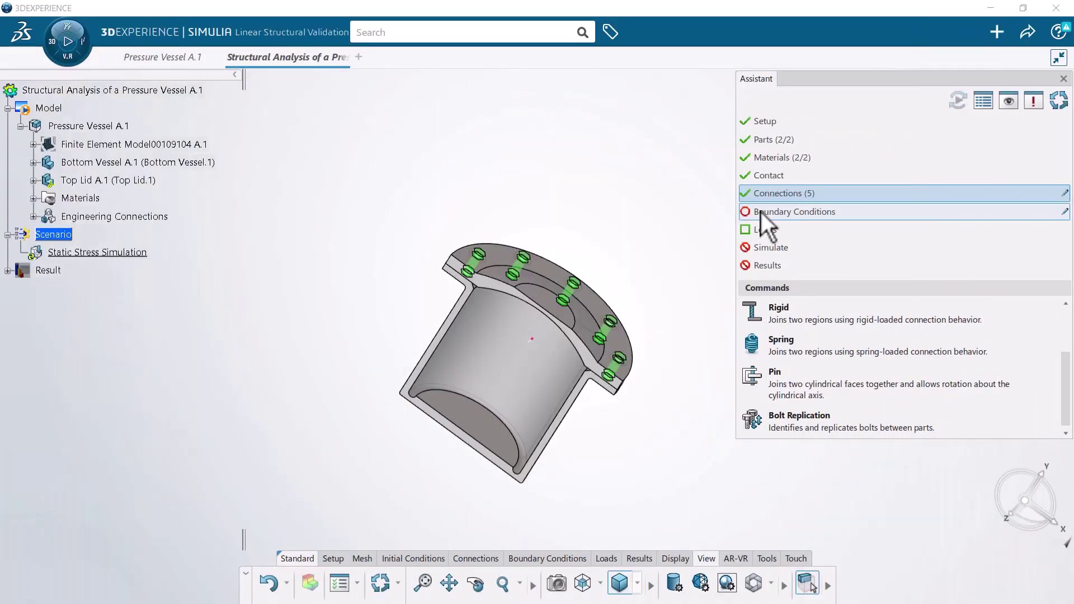
Show the Boundary Conditions commands, such as Clamp and Slider, in the Assistant.
left_click(761, 212)
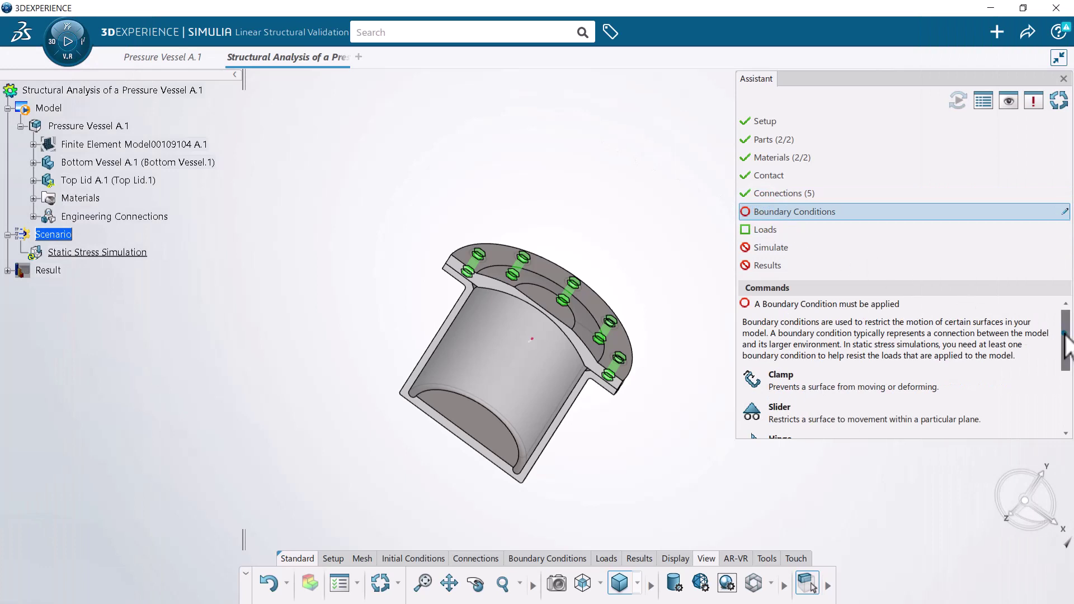
Apply a Planar Symmetry condition to the top lid's and bottom vessel's cut faces.
left_click_drag(1064, 320, 1063, 373)
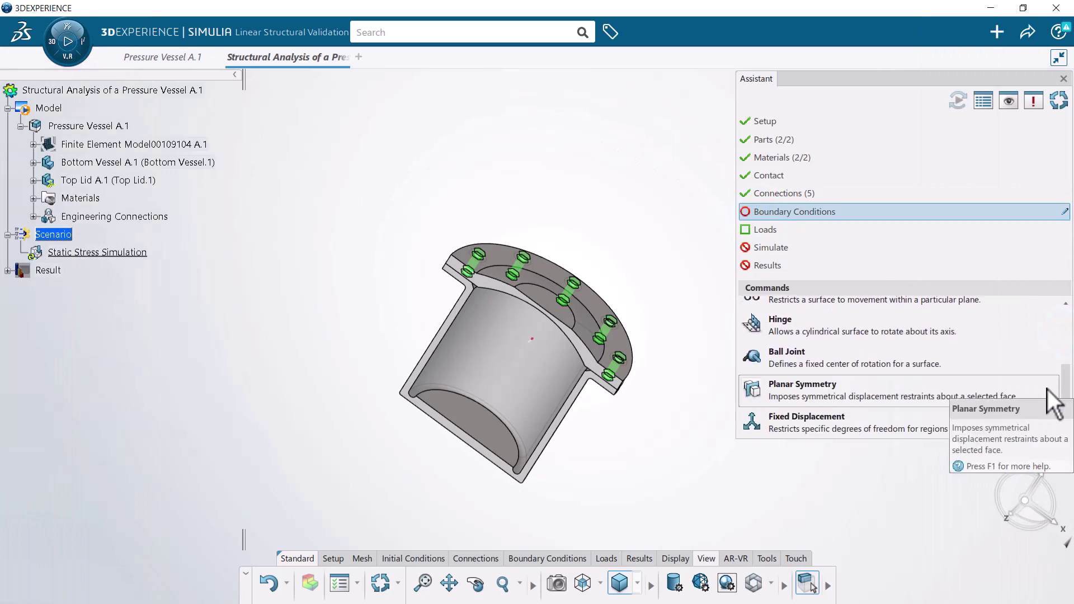
left_click(983, 391)
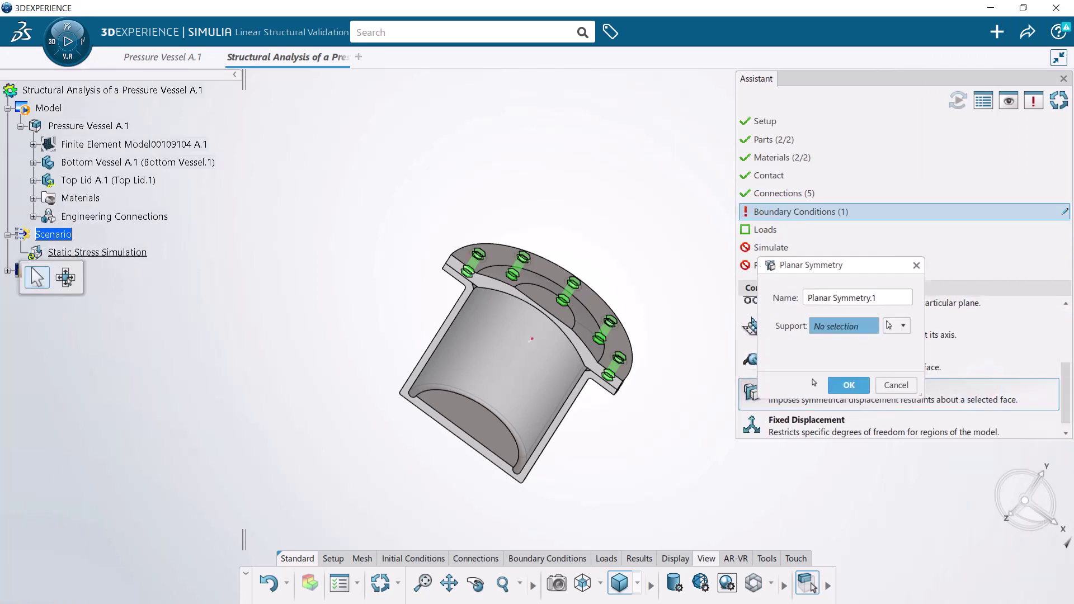
left_click(592, 366)
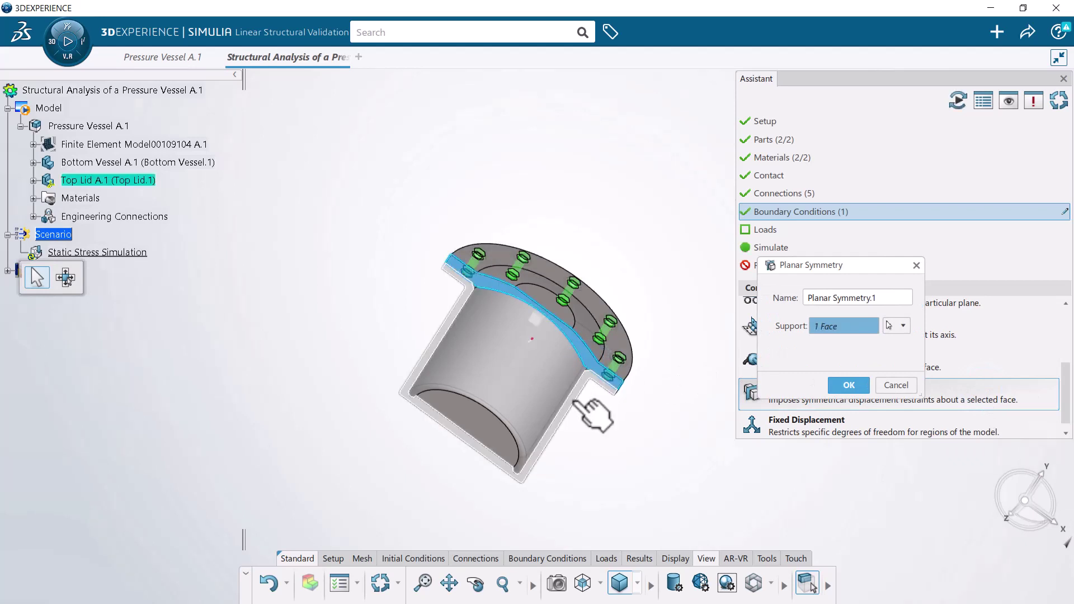
left_click(572, 399)
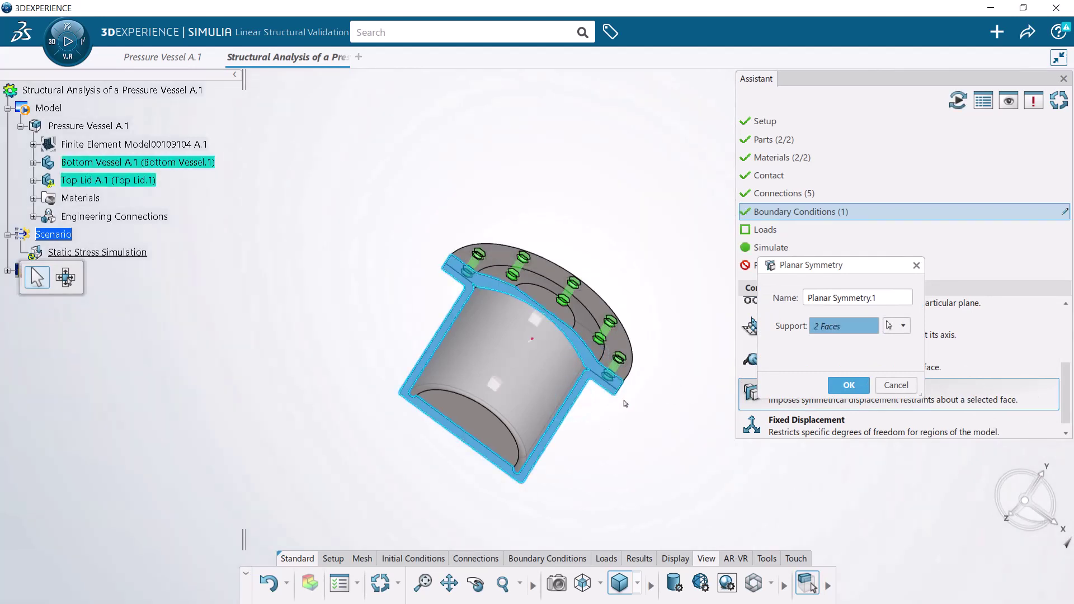
left_click(848, 385)
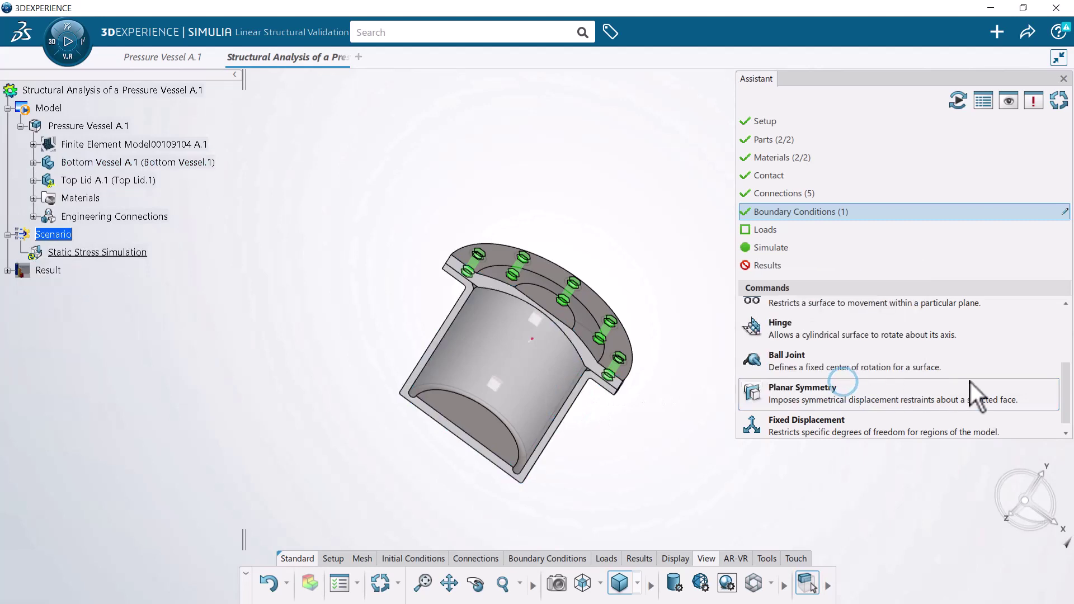
left_click_drag(1061, 392, 1065, 344)
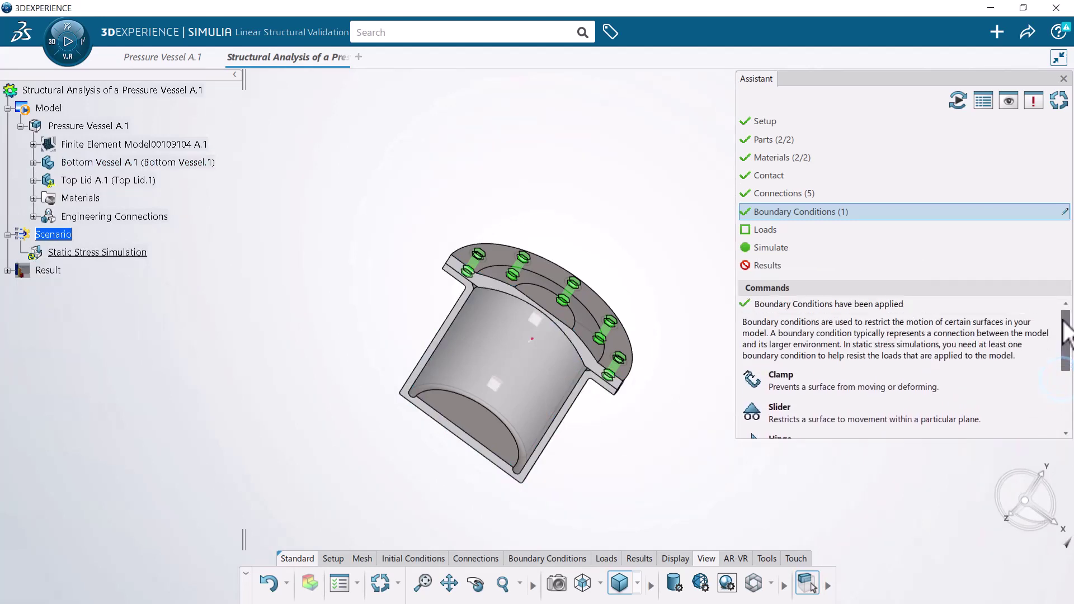
Clamp the vessel's flat bottom face as the support.
left_click(950, 385)
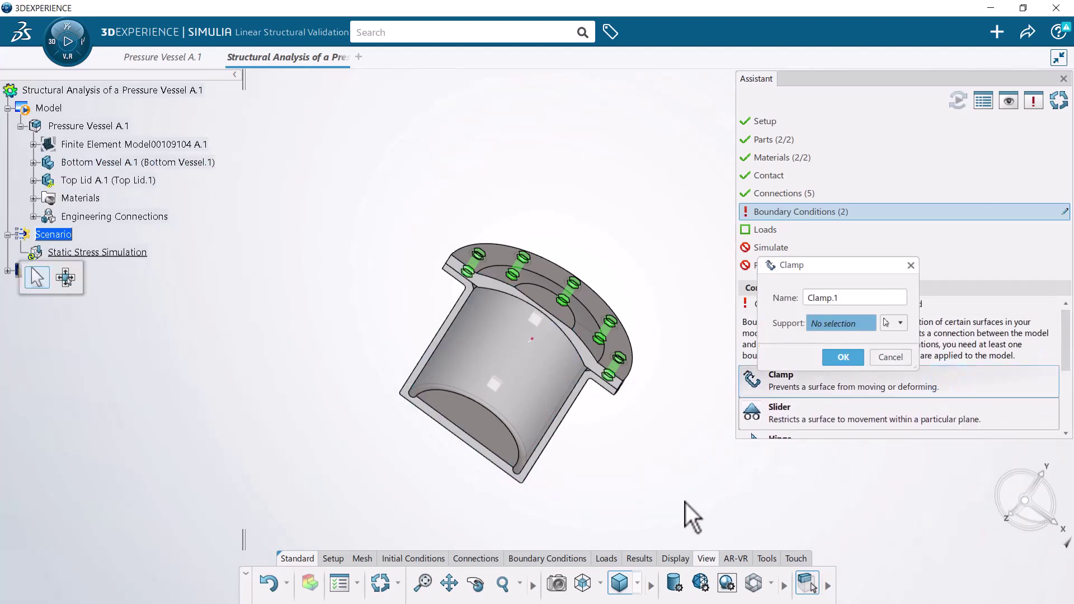
left_click(477, 584)
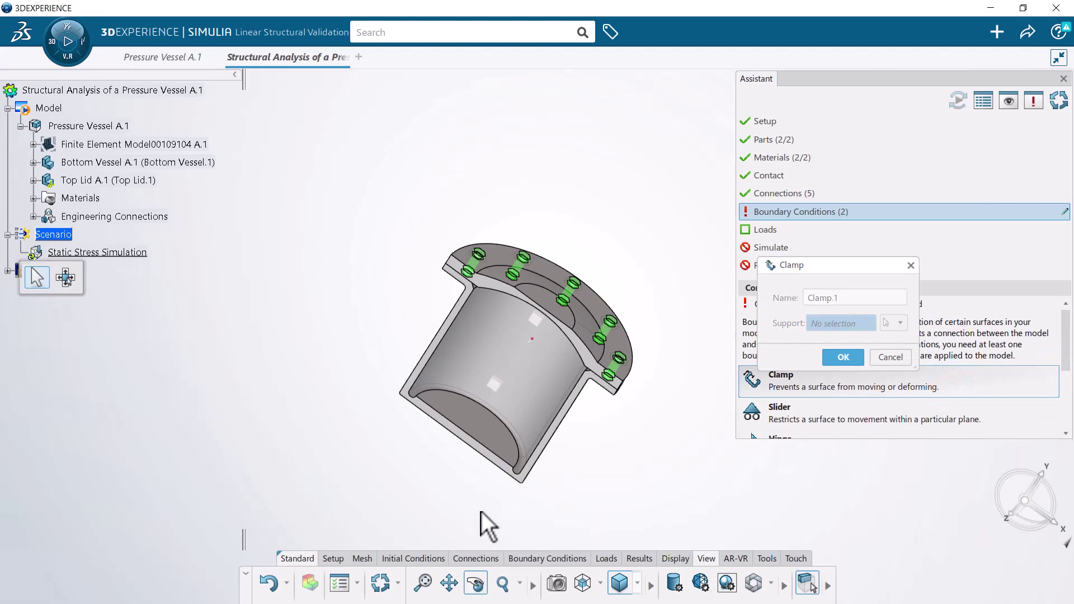
left_click_drag(481, 512, 561, 249)
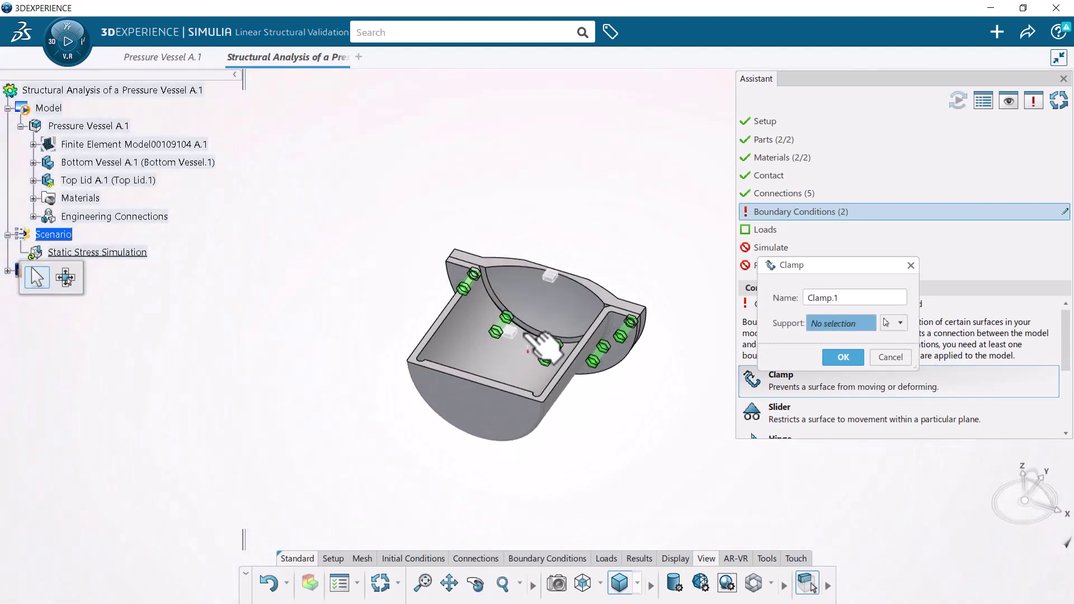
left_click(490, 413)
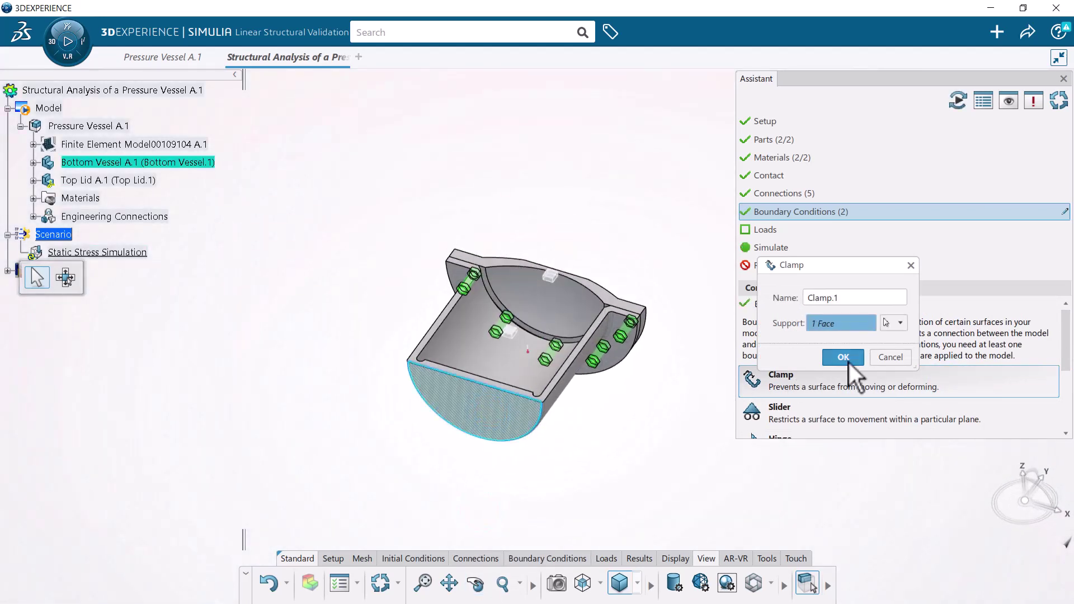
left_click(843, 357)
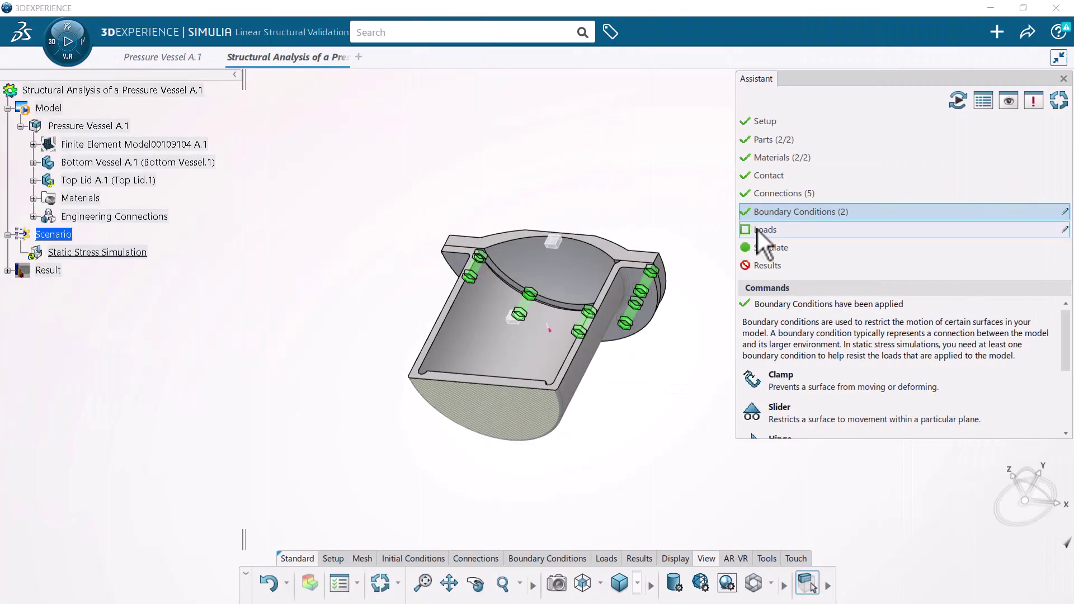
Start a pressure load on the vessel's inner wall, the lid's inner dome and a rim face.
left_click(758, 230)
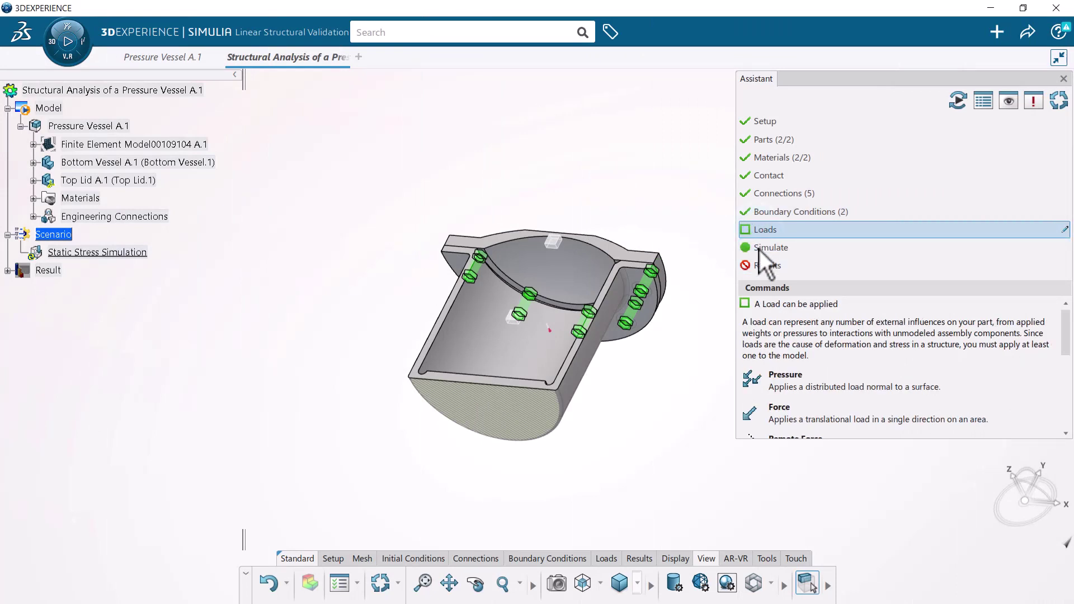
left_click(770, 379)
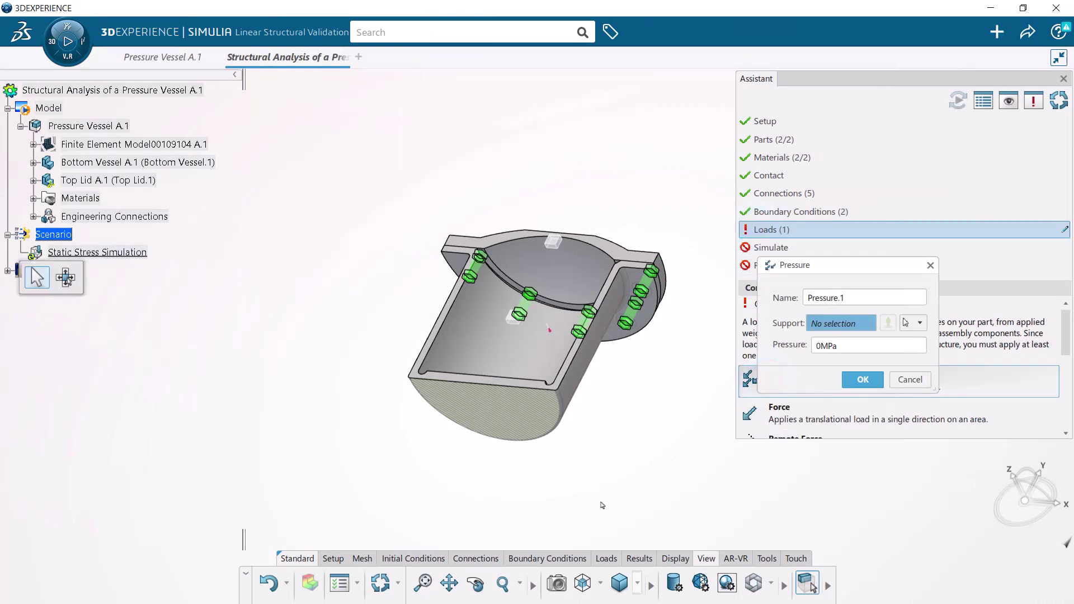
left_click(476, 582)
left_click_drag(390, 339, 518, 513)
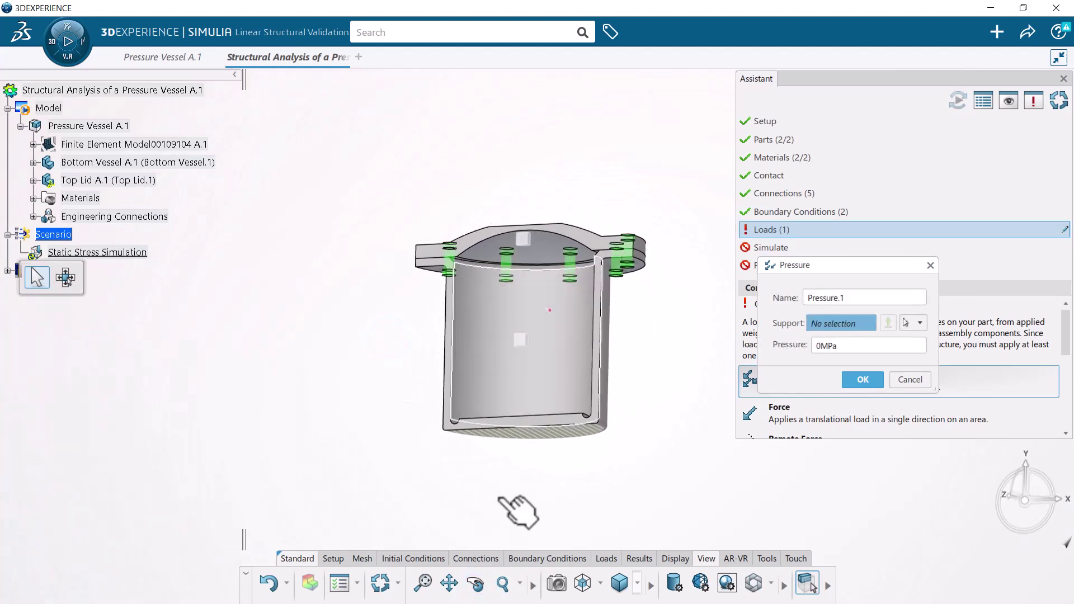
left_click(534, 376)
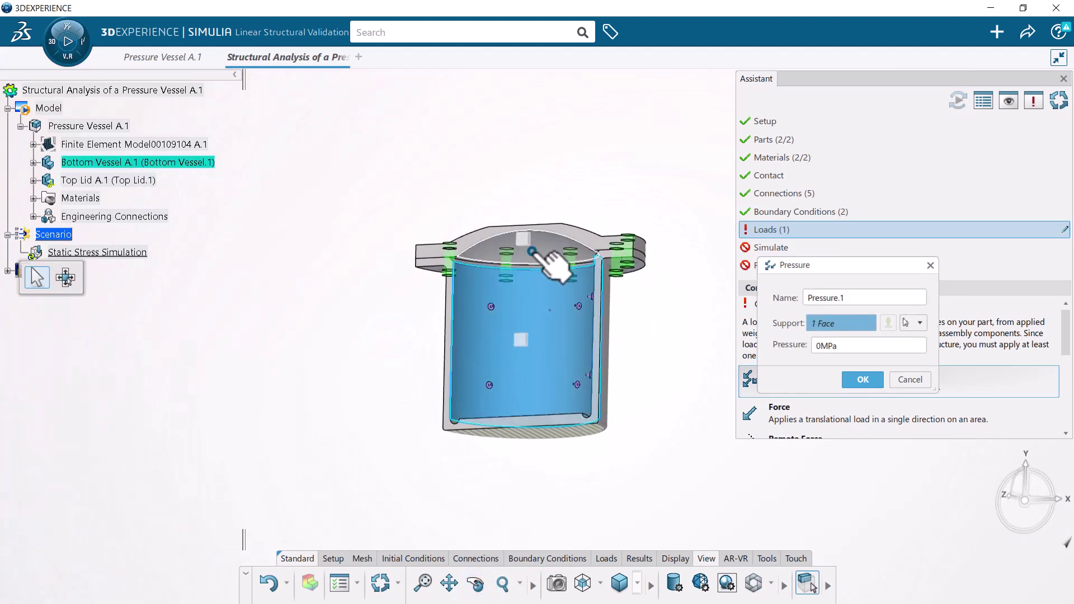
left_click(535, 260)
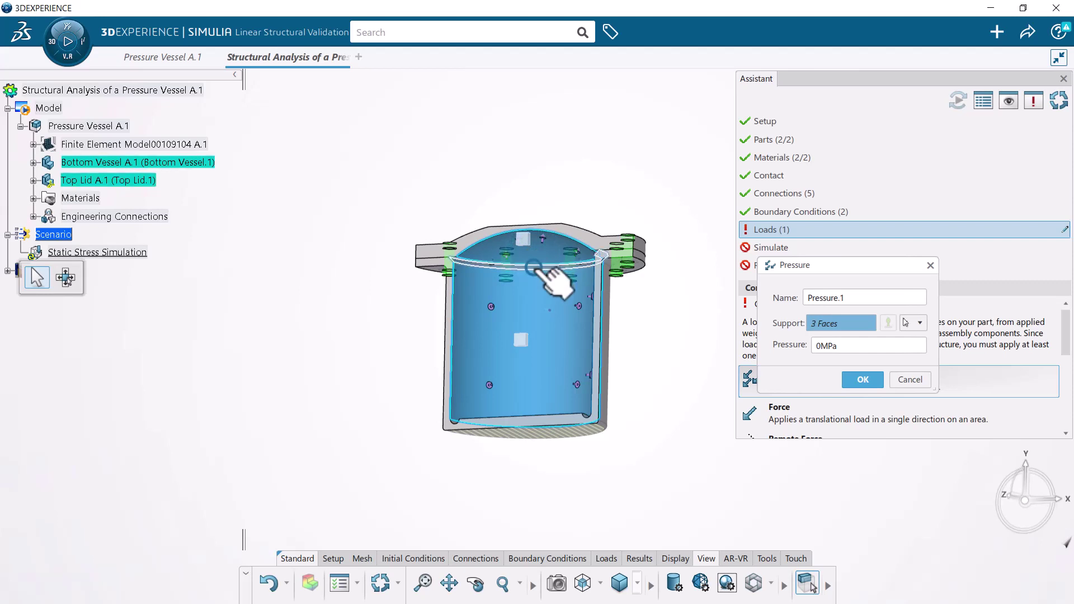
left_click(544, 273)
Add the inner bottom, bottom fillet and sixth inner face to the pressure selection.
left_click(475, 583)
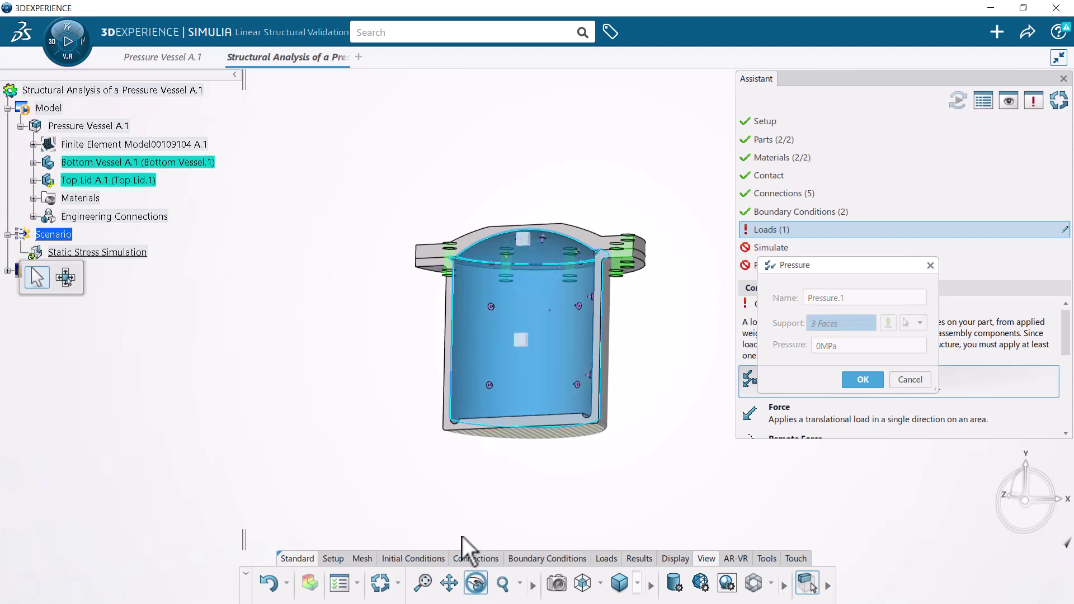
left_click_drag(390, 316, 439, 425)
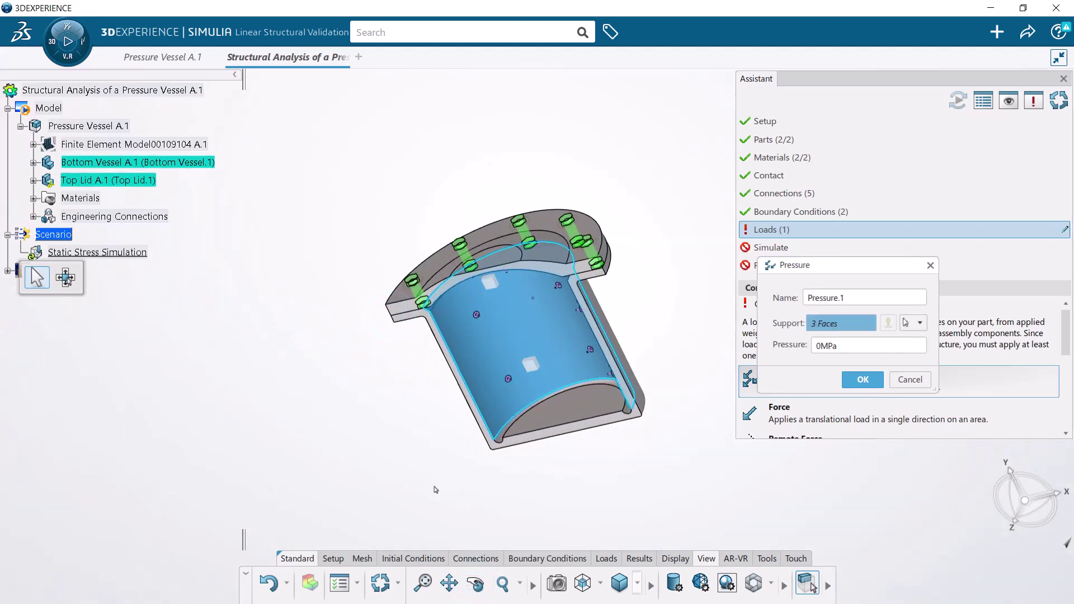
left_click(559, 426)
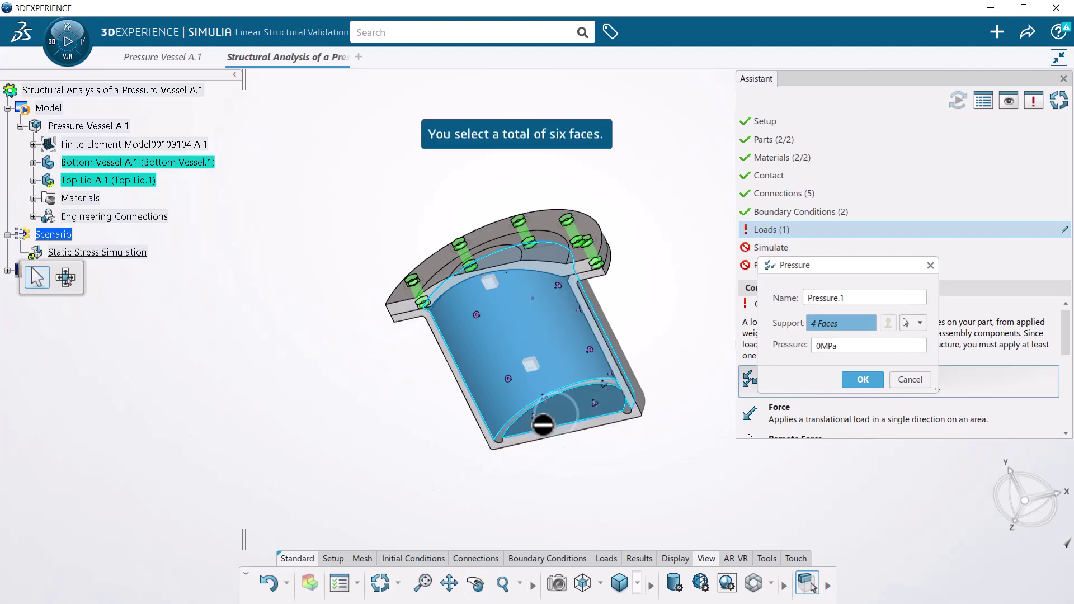
left_click(505, 441)
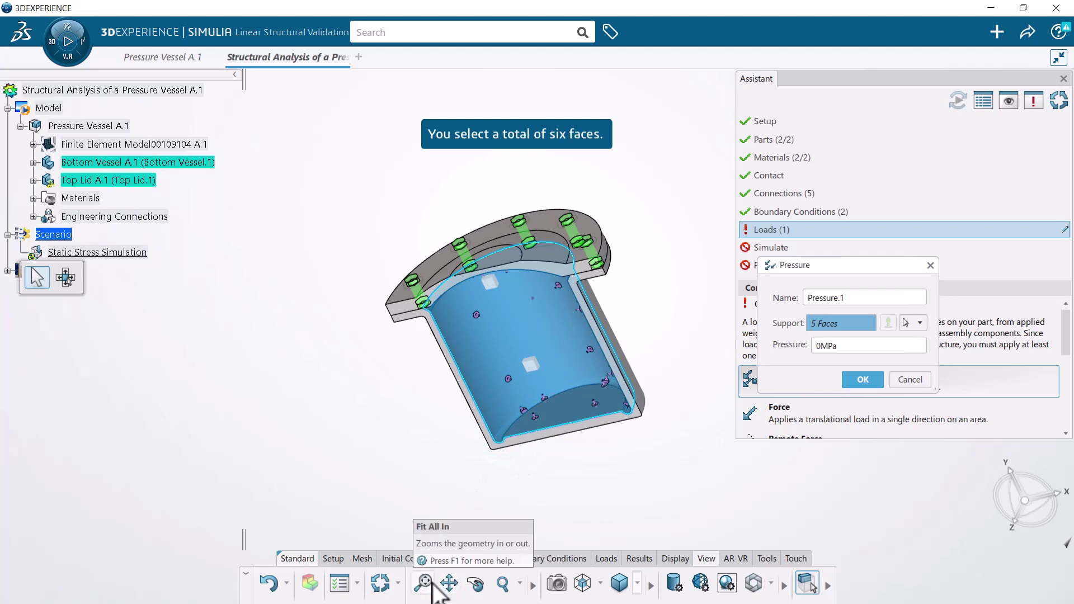
left_click_drag(449, 584, 459, 576)
left_click(478, 584)
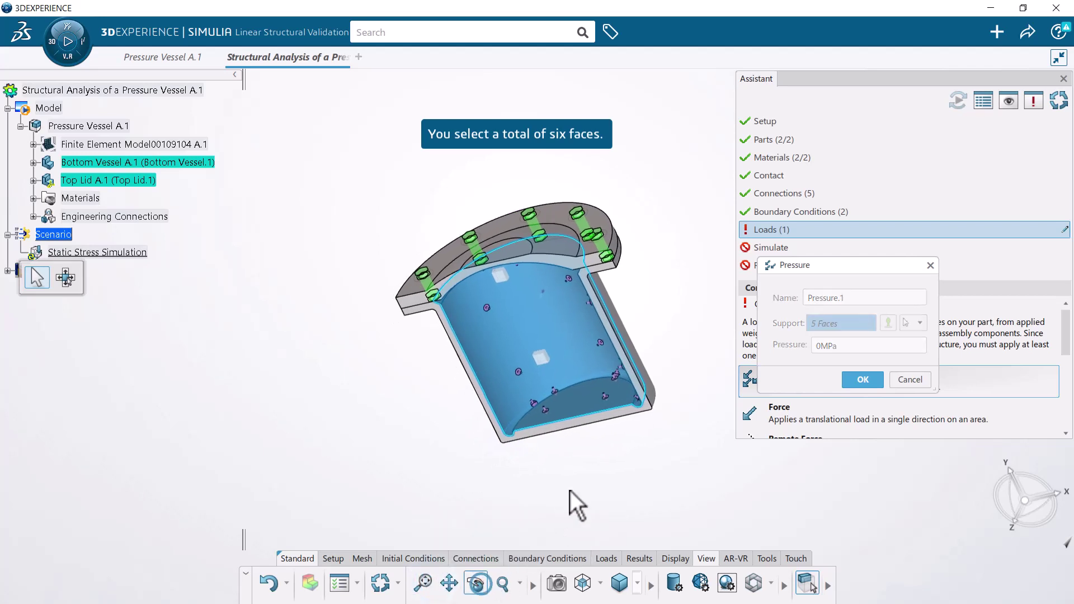
left_click_drag(571, 501, 561, 203)
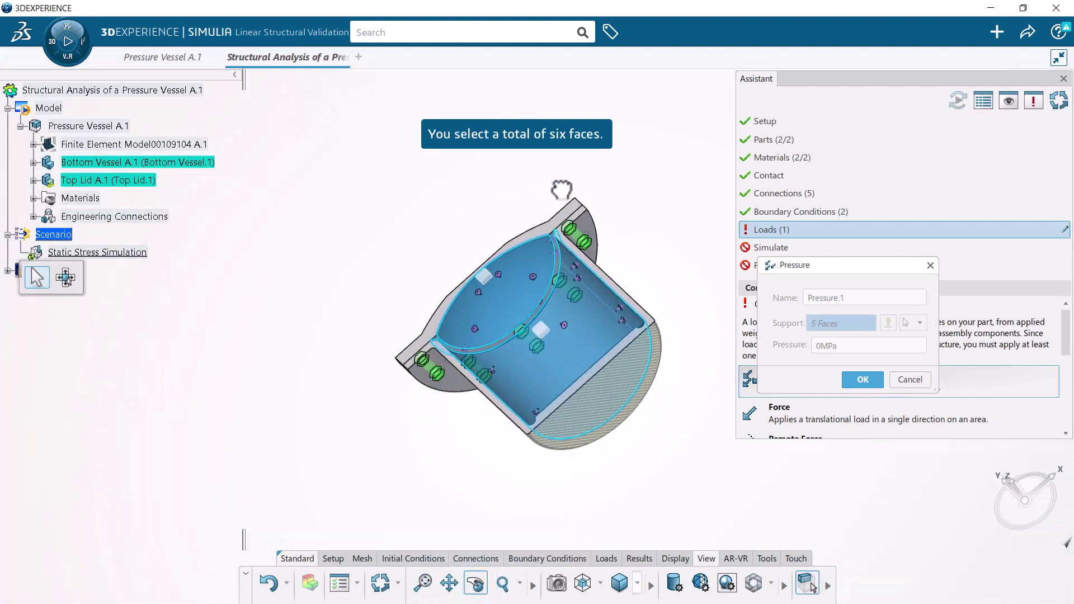
left_click(559, 286)
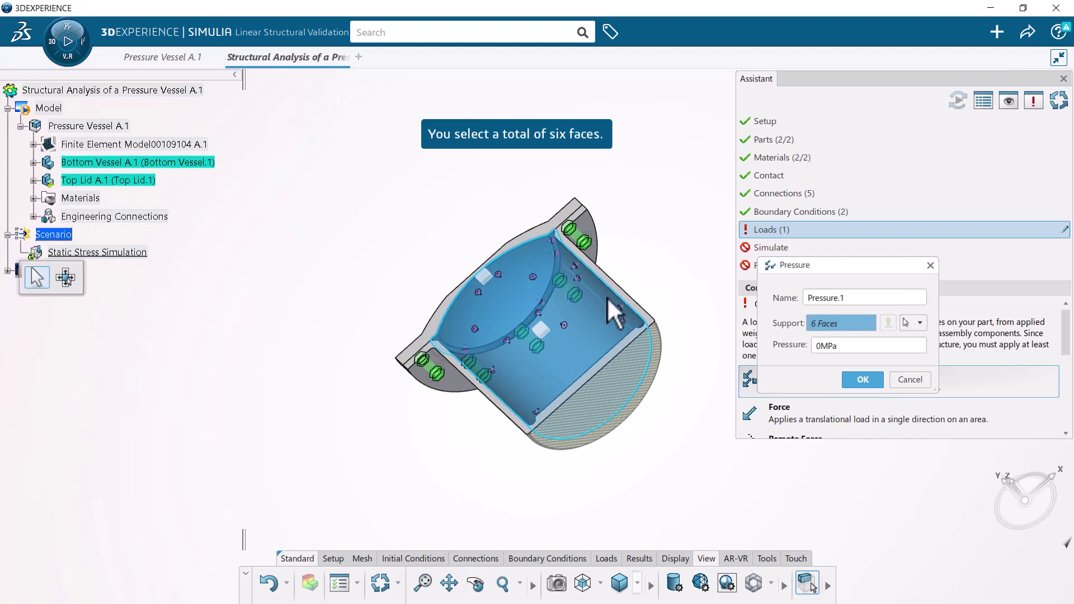
Set the pressure value to 5.516e+006 N_m2 and confirm the load.
left_click(831, 346)
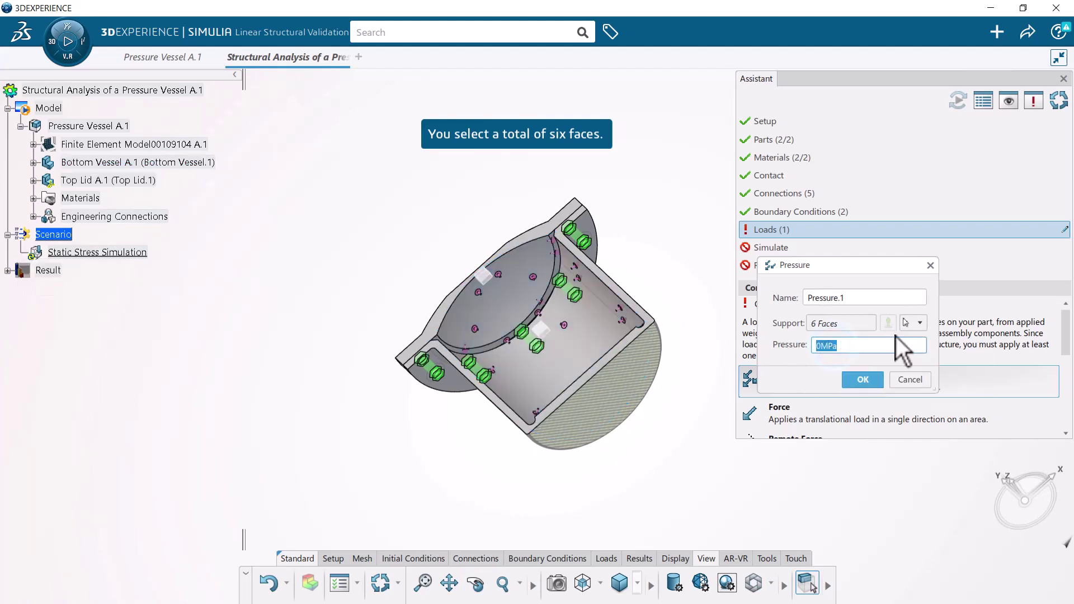
type("5.5")
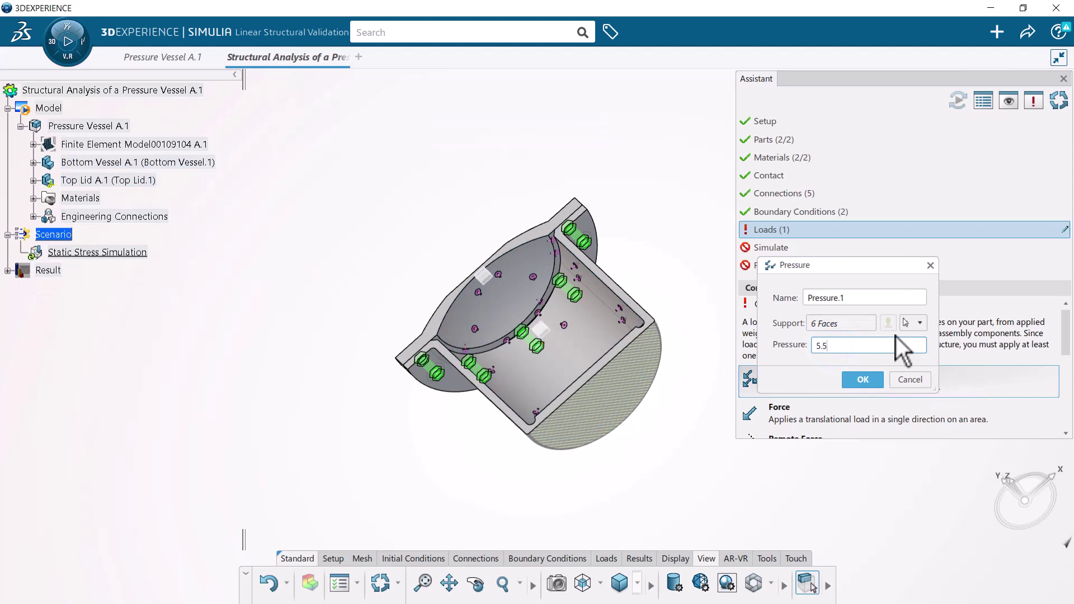
type("16e+006 N_m2")
left_click(867, 378)
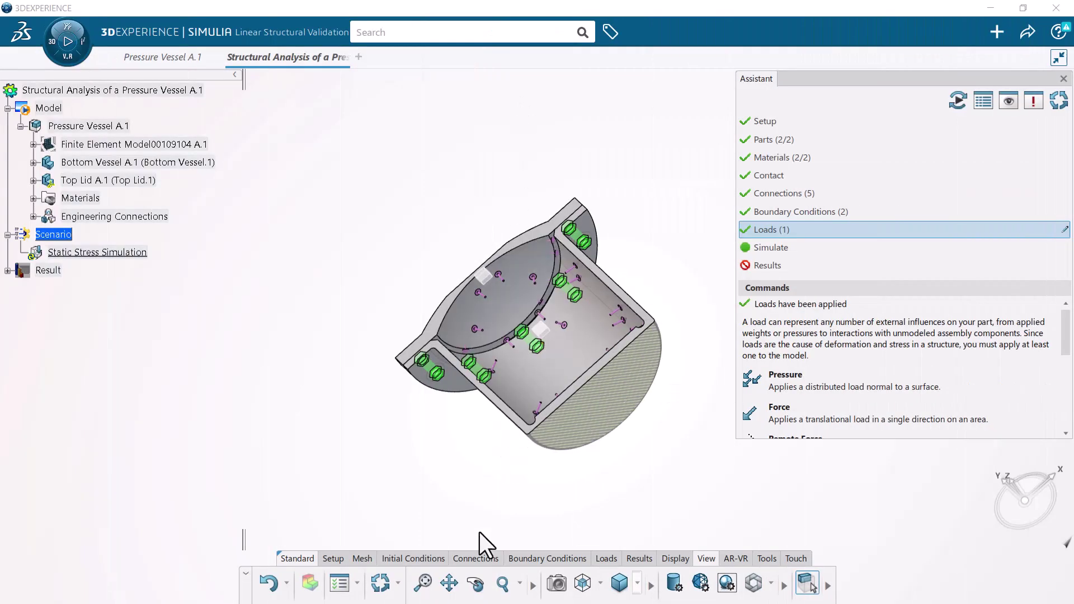
Give both vessel parts a 25mm element size, generate the mesh, and save.
left_click(476, 584)
left_click_drag(640, 236, 597, 532)
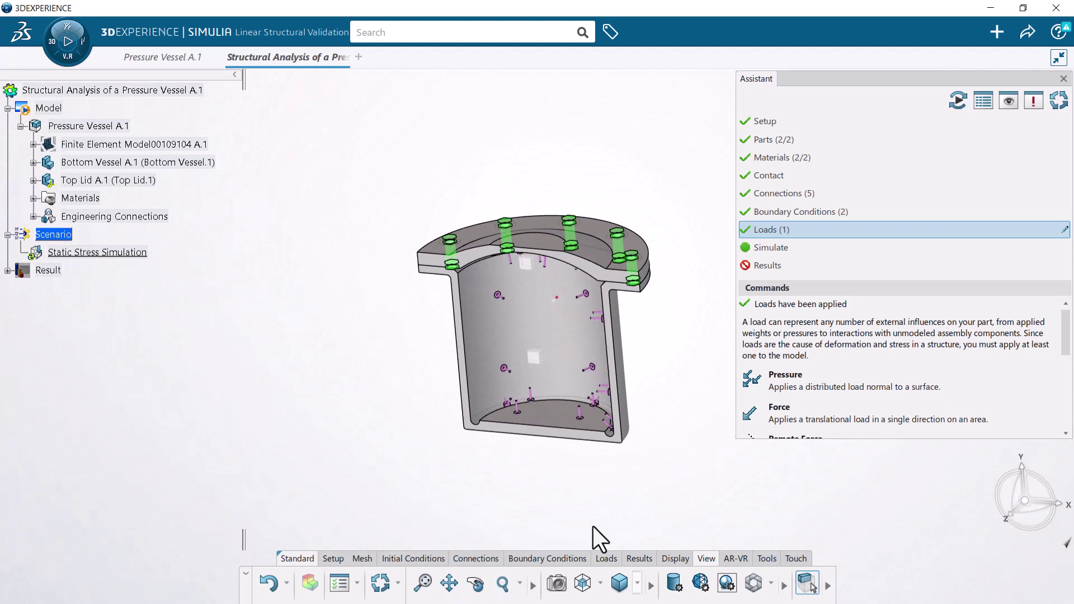
left_click(362, 559)
left_click(446, 583)
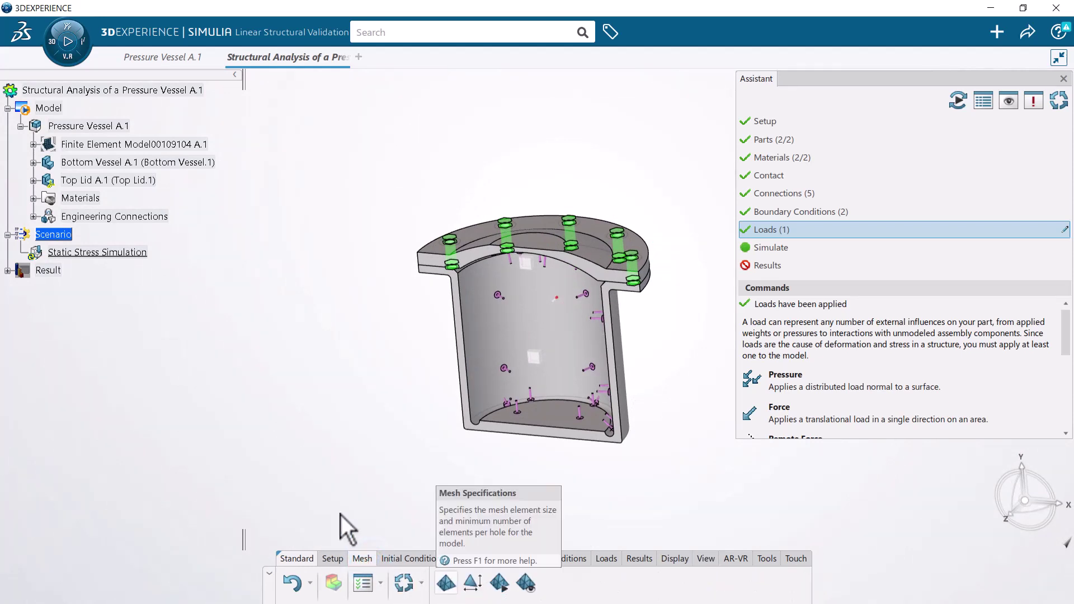
left_click(92, 367)
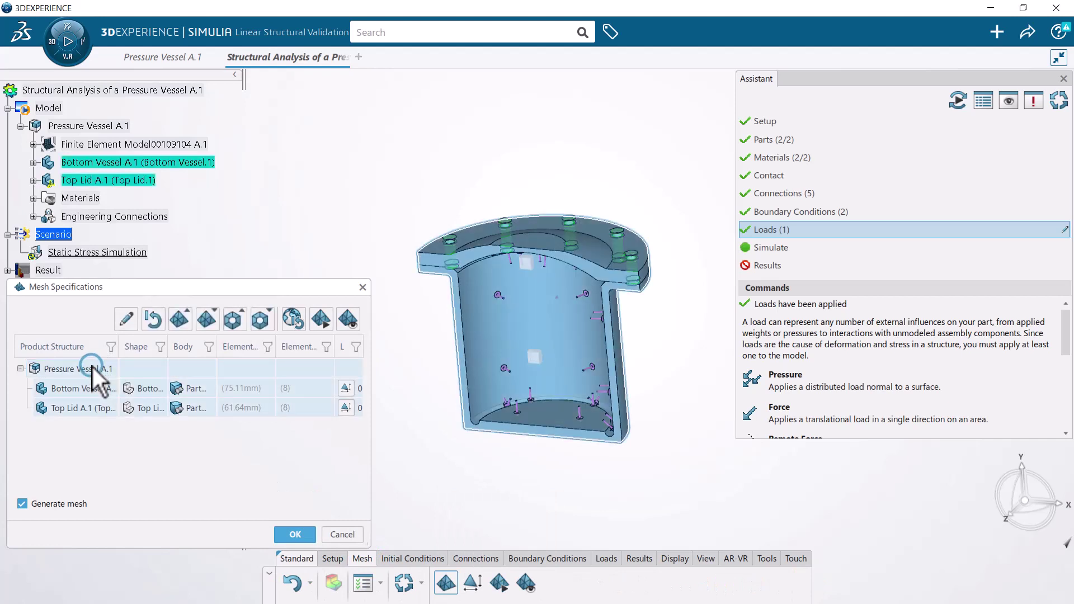
left_click(135, 322)
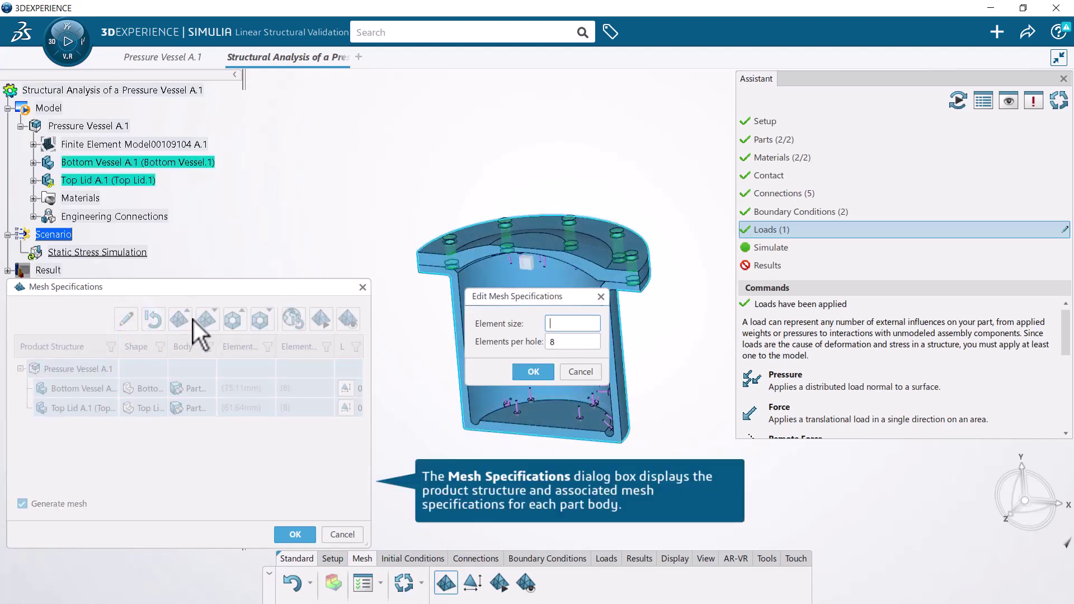
type("25mm")
left_click(530, 372)
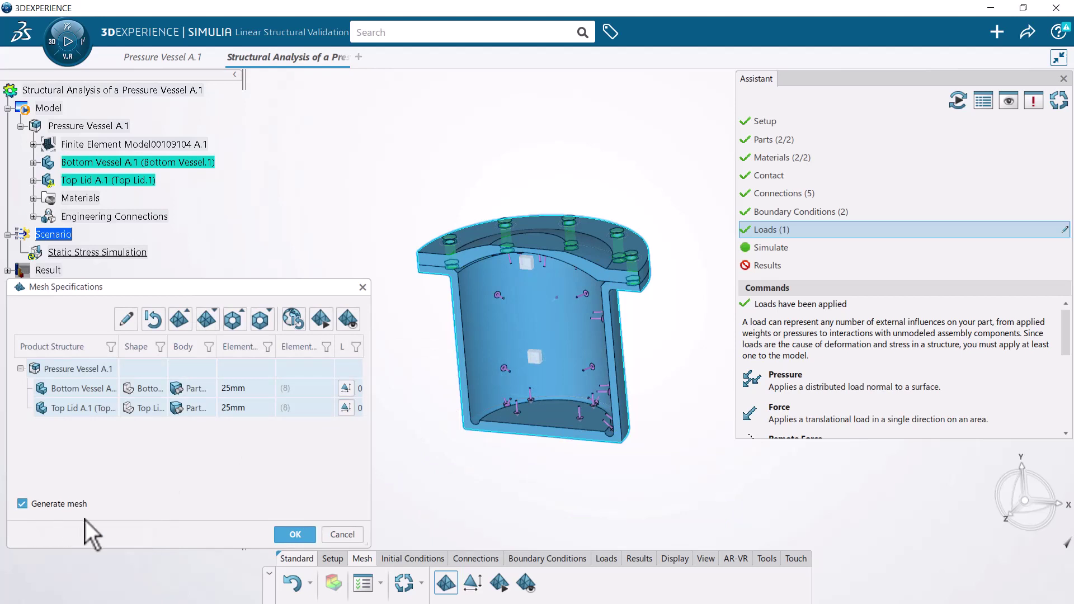
left_click(291, 534)
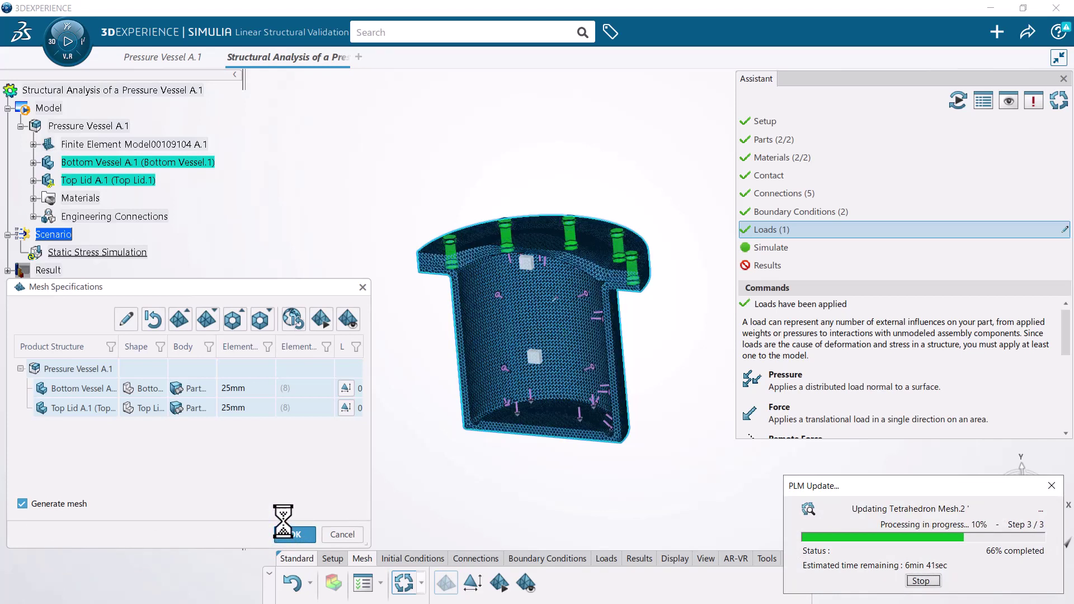
key("ctrl+s")
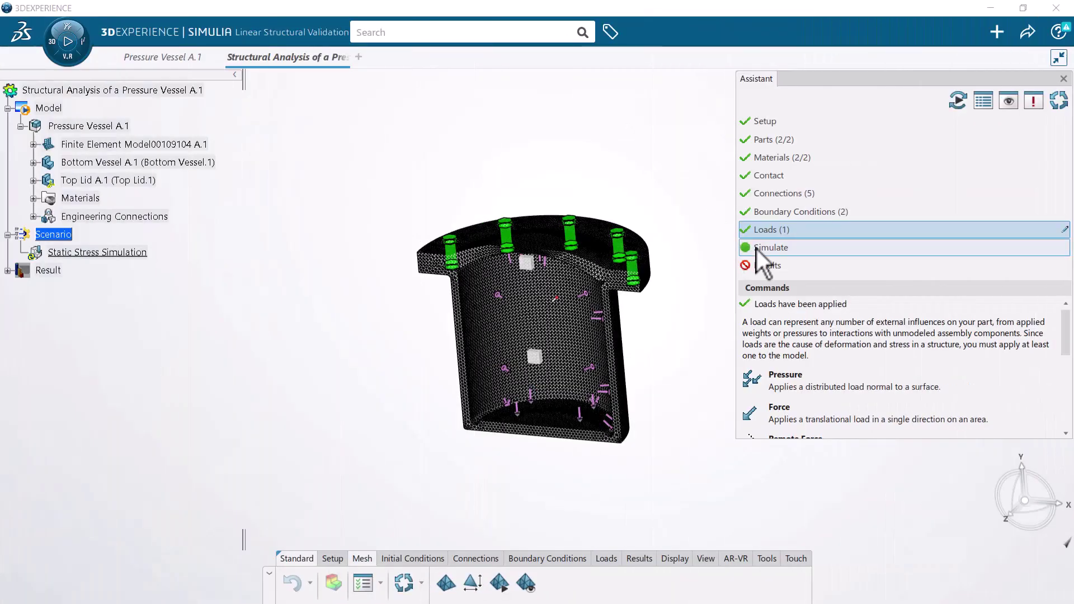
Run the static stress simulation locally on 4 cores and close the status report.
left_click(757, 249)
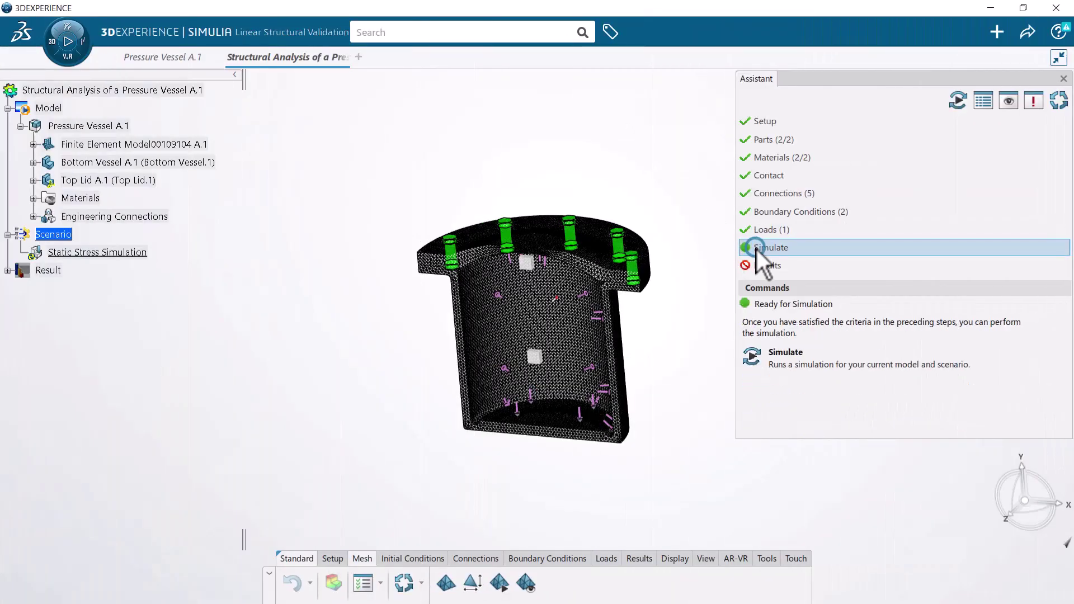
left_click(767, 356)
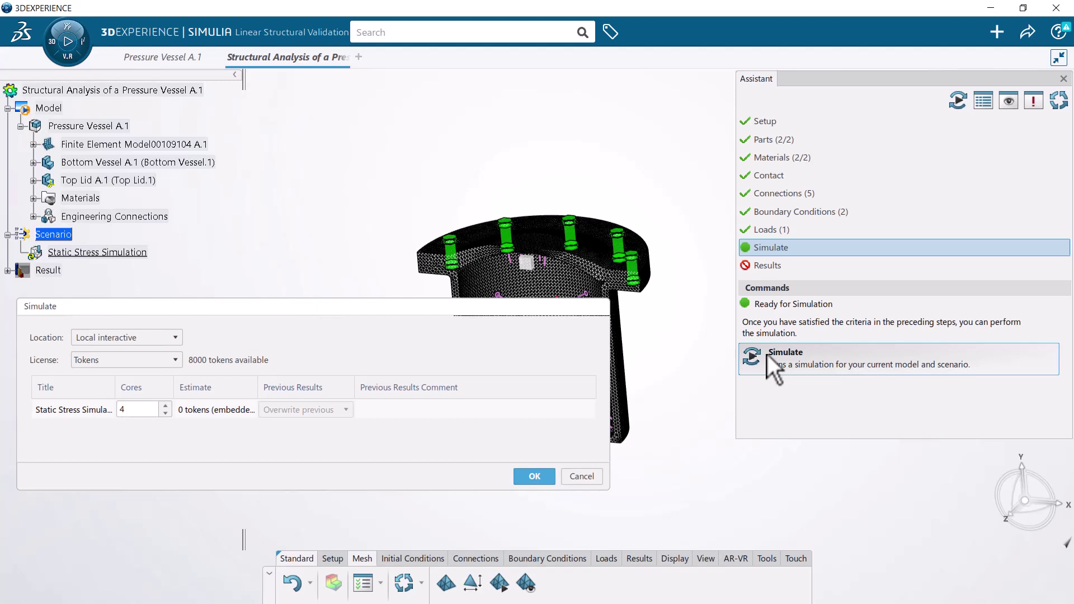
left_click(531, 476)
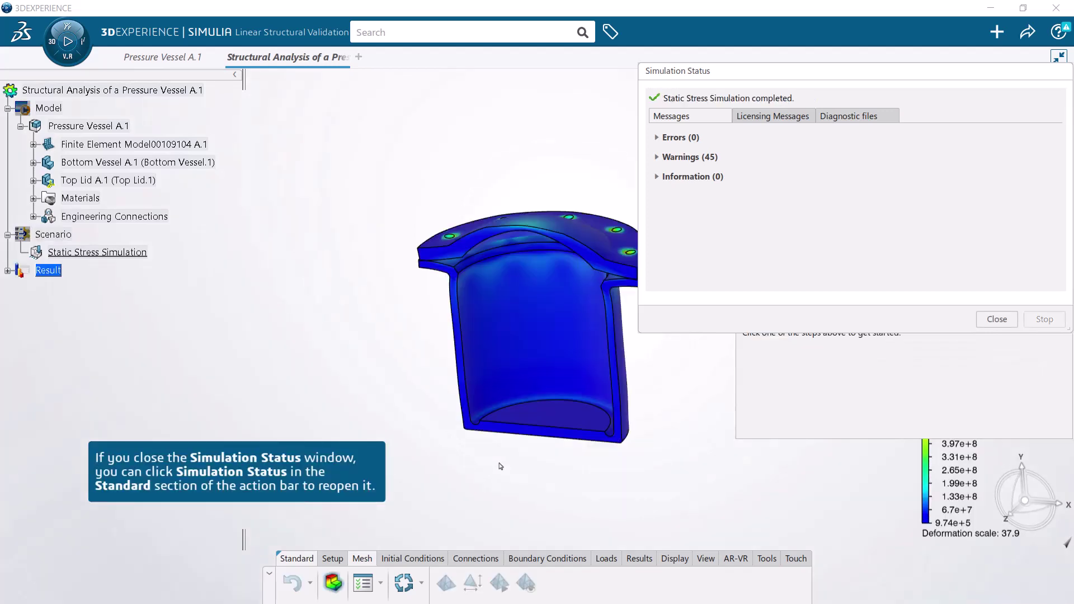
left_click(992, 323)
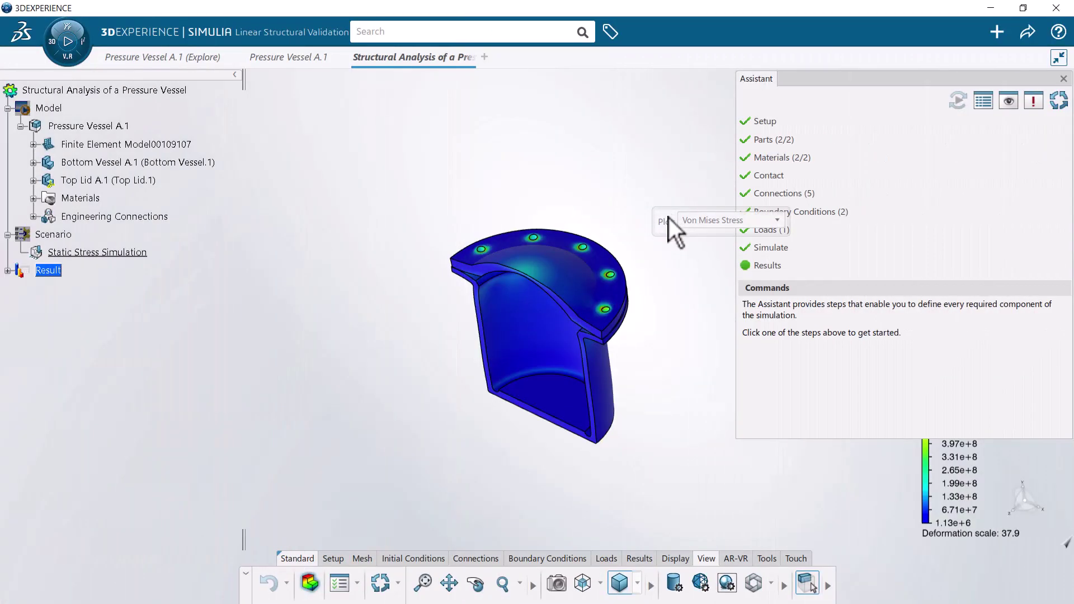
Mark the von Mises min/max values, including the 6.61e+8 Global Max, and close the Assistant.
left_click_drag(669, 217, 581, 177)
left_click(754, 265)
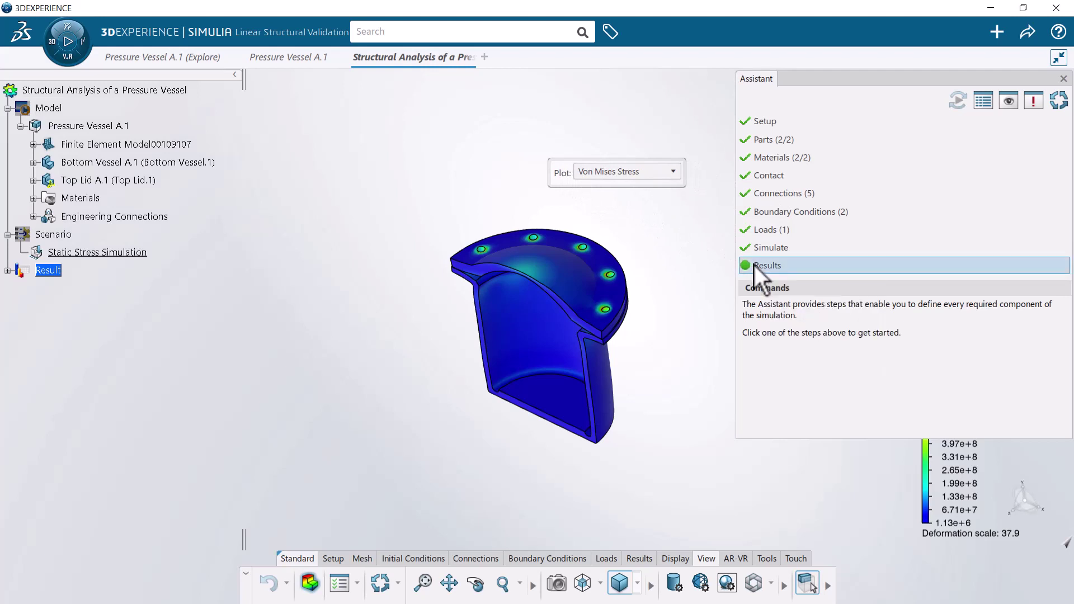
scroll(777, 407, "down", 1)
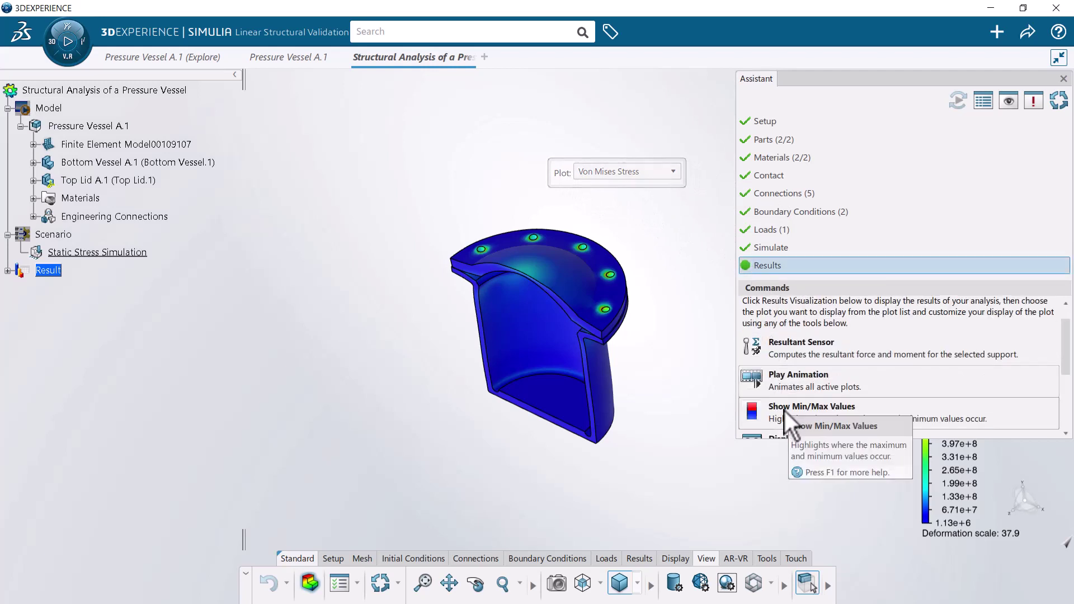
left_click(789, 413)
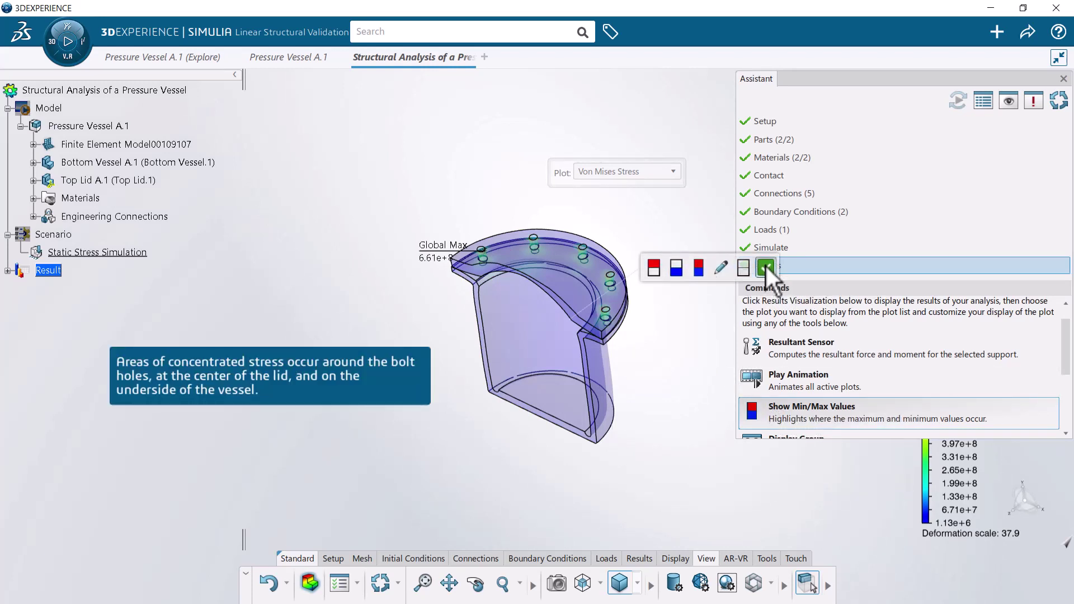
left_click(766, 266)
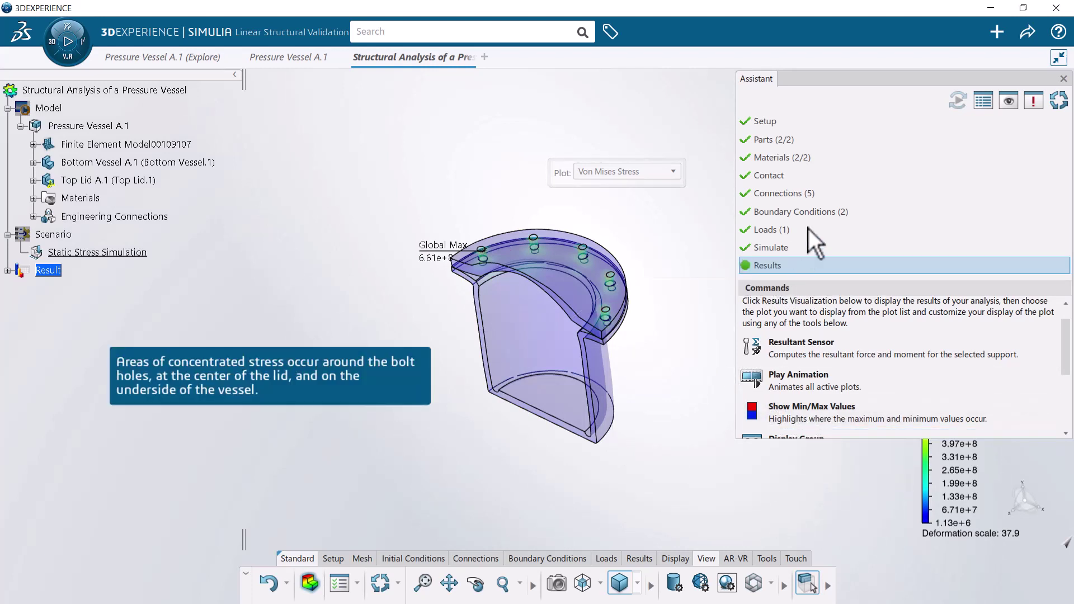
left_click(1062, 77)
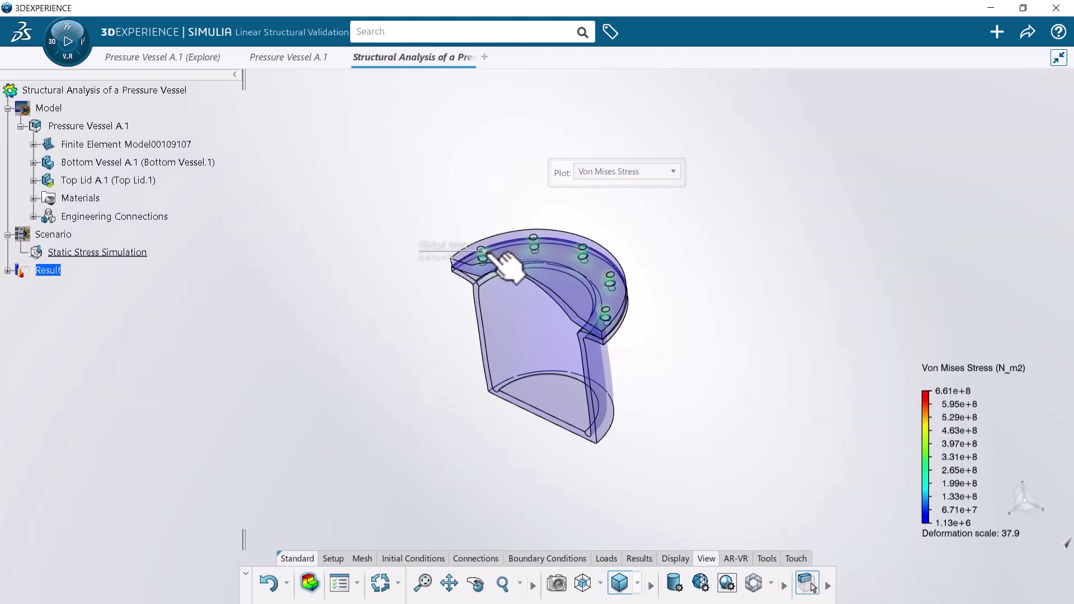
mouse_move(511, 260)
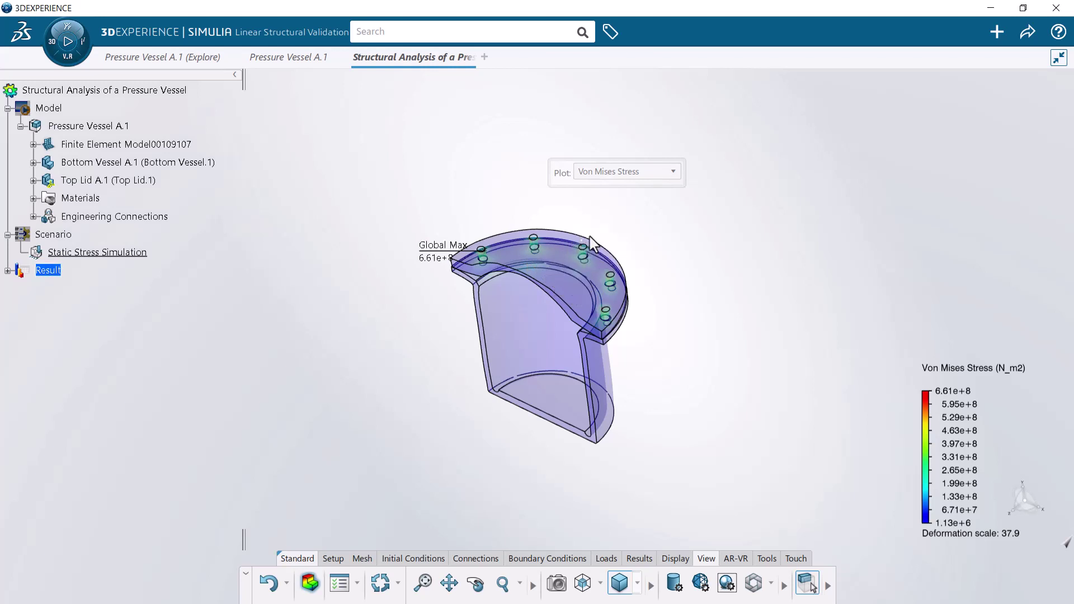
Switch the plot to Displacement, play its deformation animation, then stop and rewind it.
left_click(637, 173)
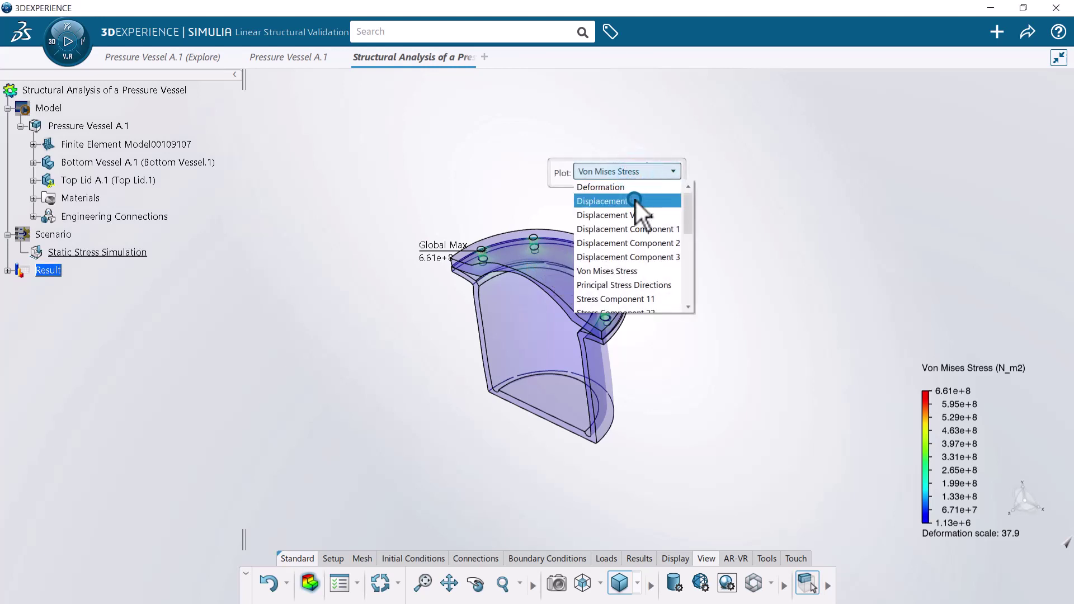
left_click(636, 200)
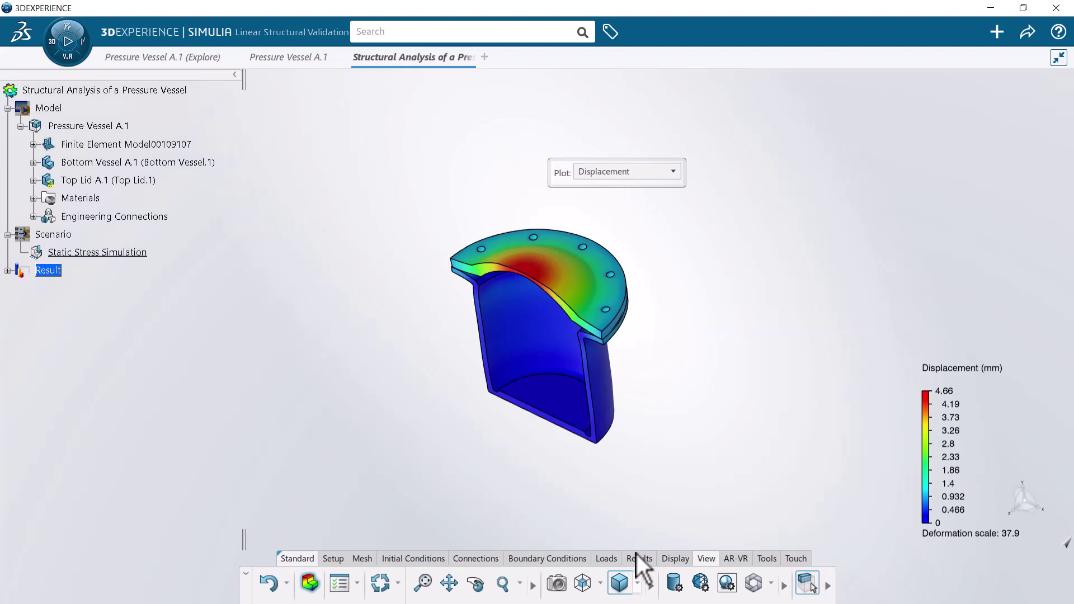
left_click(585, 582)
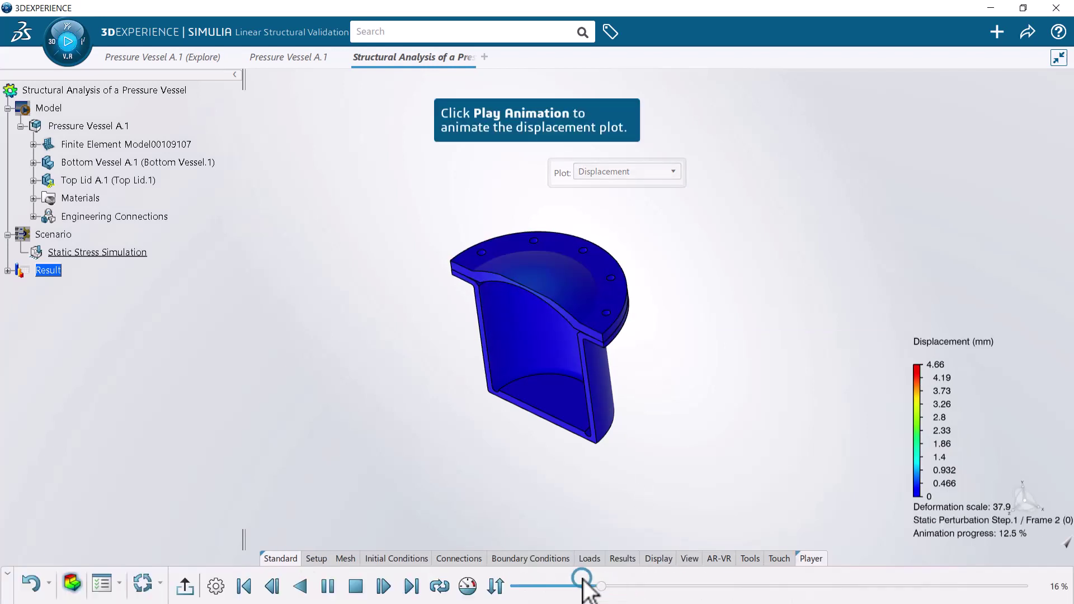
left_click(356, 586)
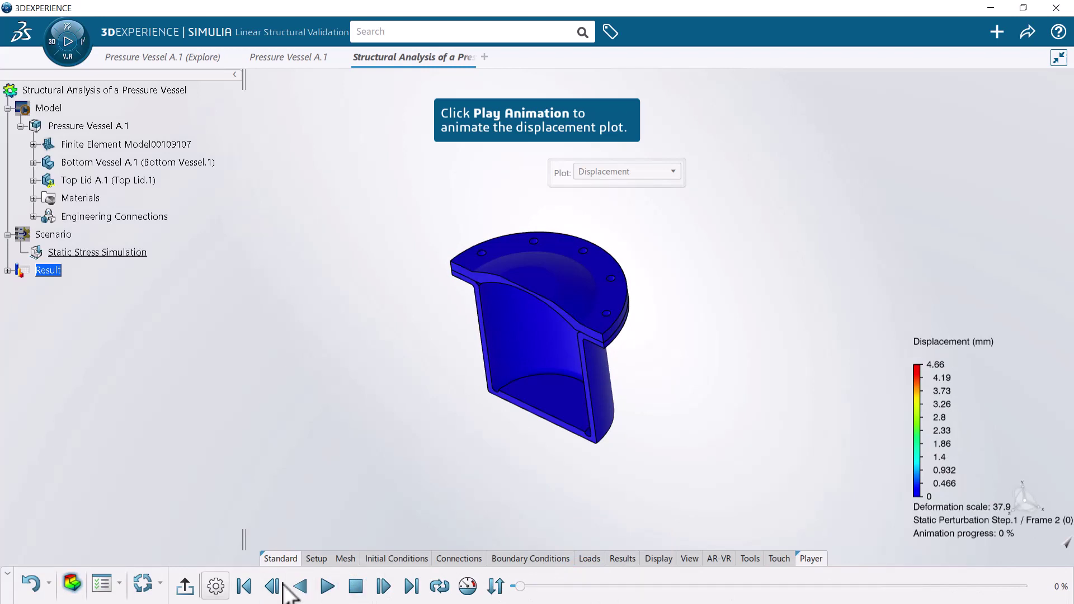
left_click(190, 586)
Switch the result plot to Factor of Safety.
left_click(655, 175)
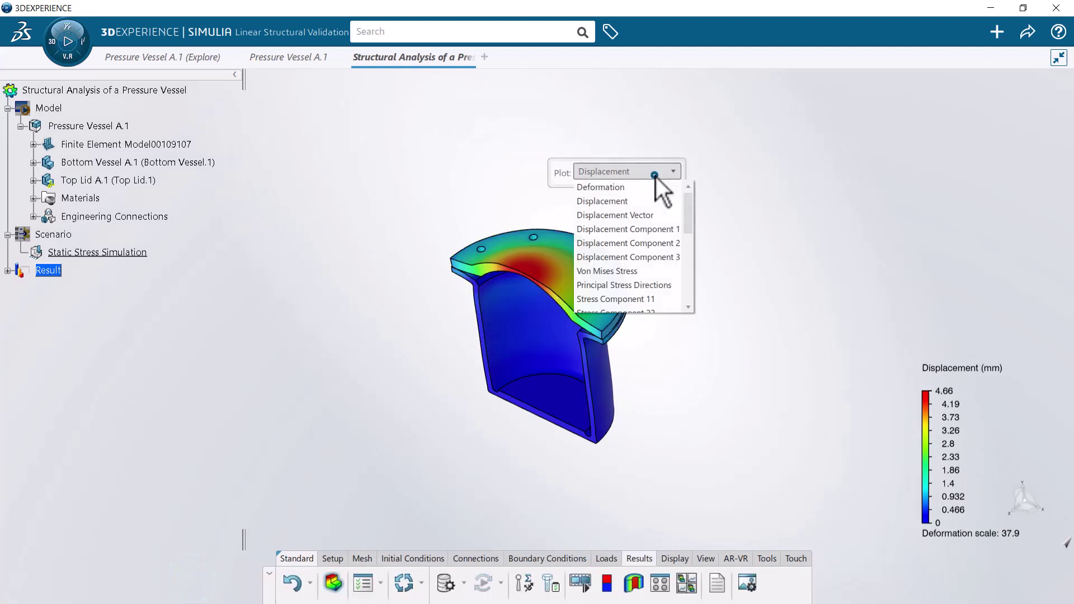
left_click_drag(690, 198, 690, 233)
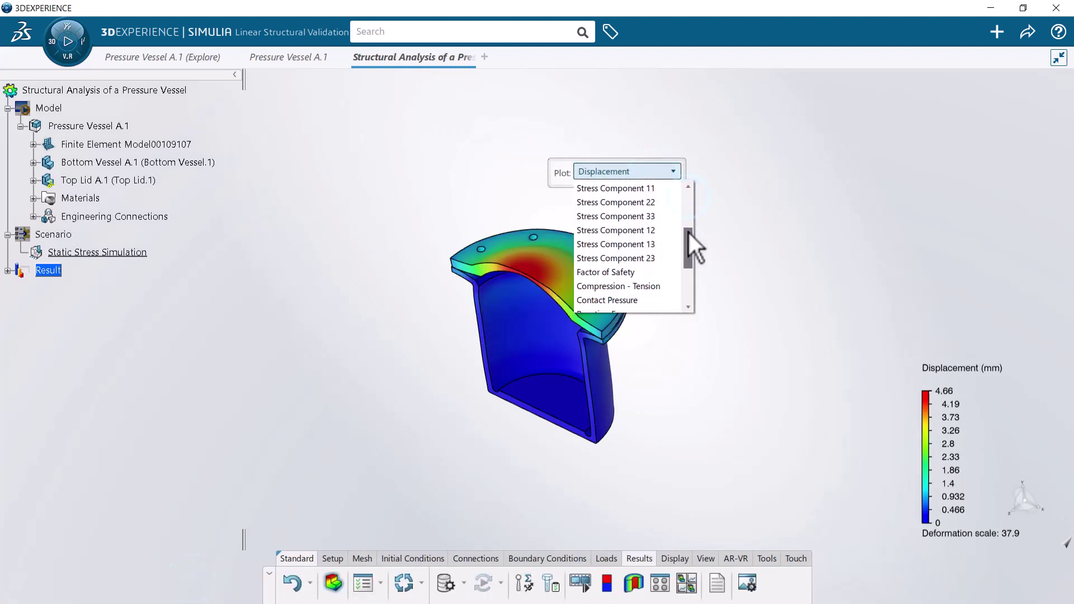
left_click(652, 272)
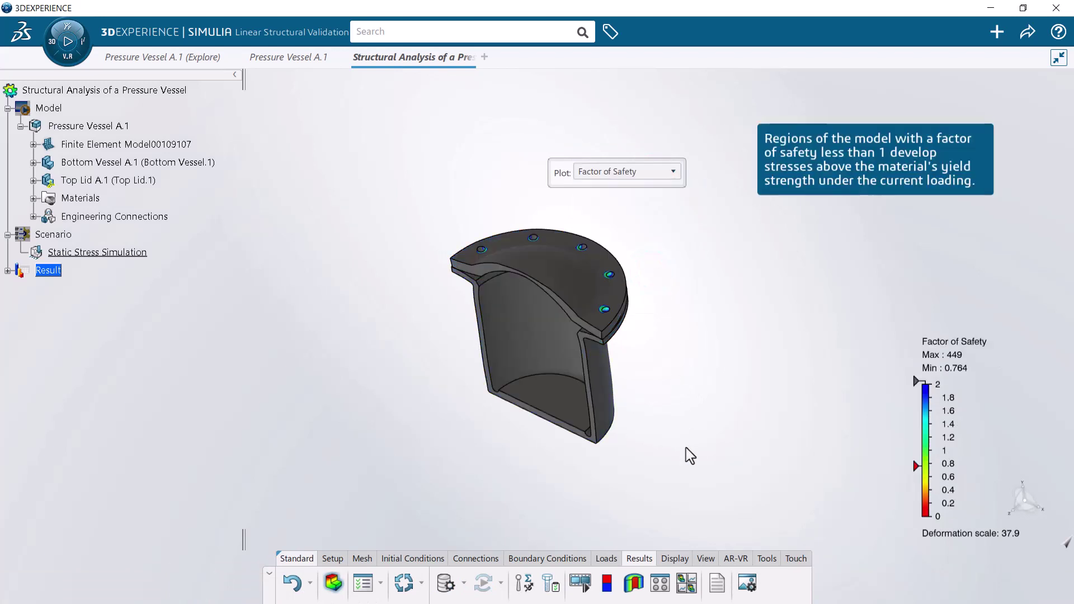
Zoom in close on a lid bolt hole, then zoom back out to the vessel section.
left_click(705, 557)
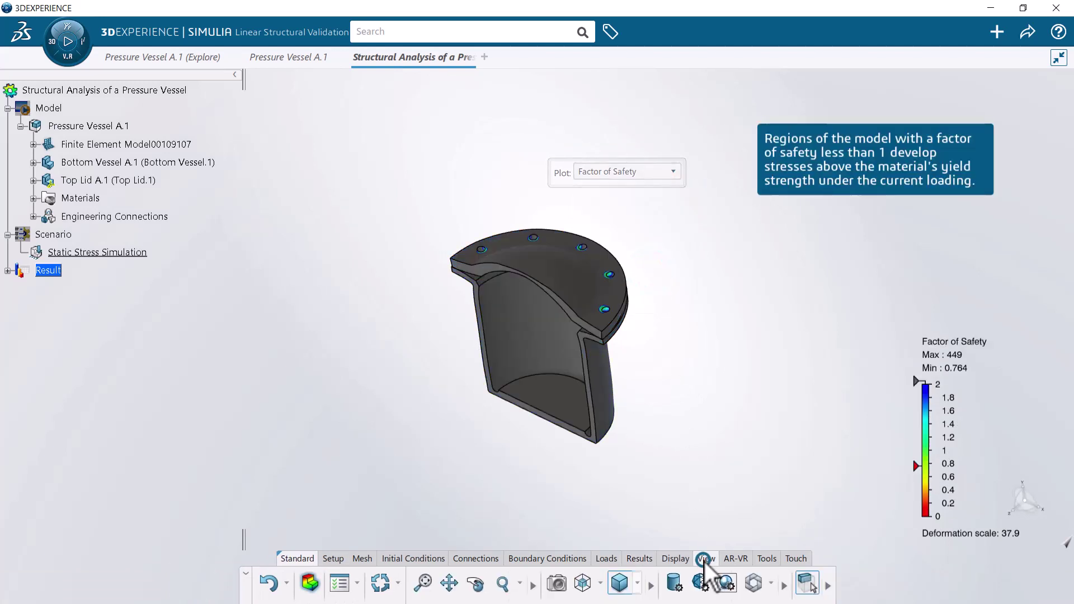
left_click(425, 583)
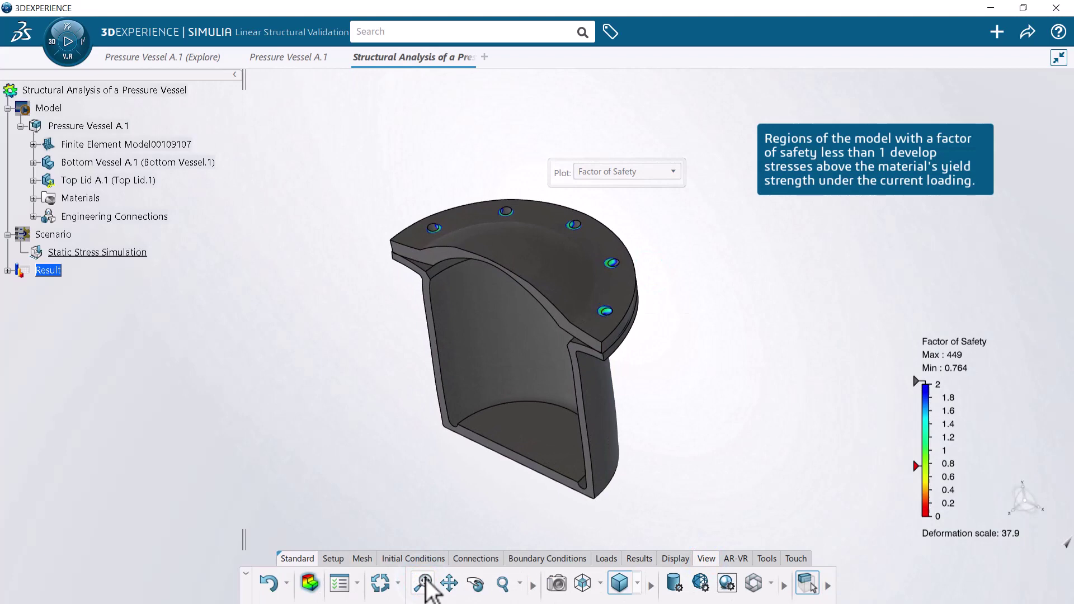
left_click(502, 583)
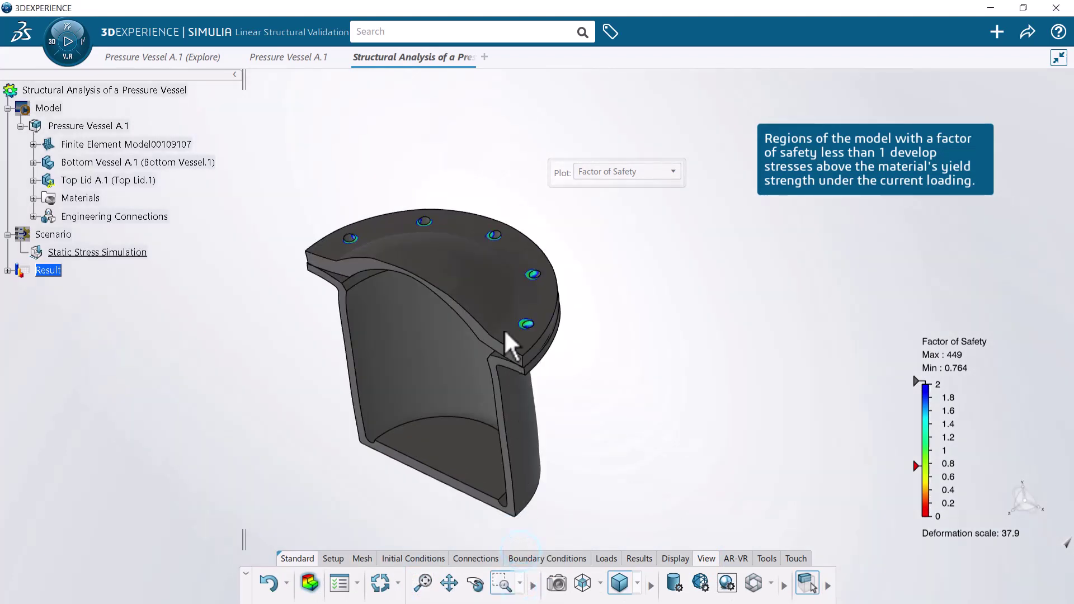
left_click_drag(516, 311, 556, 360)
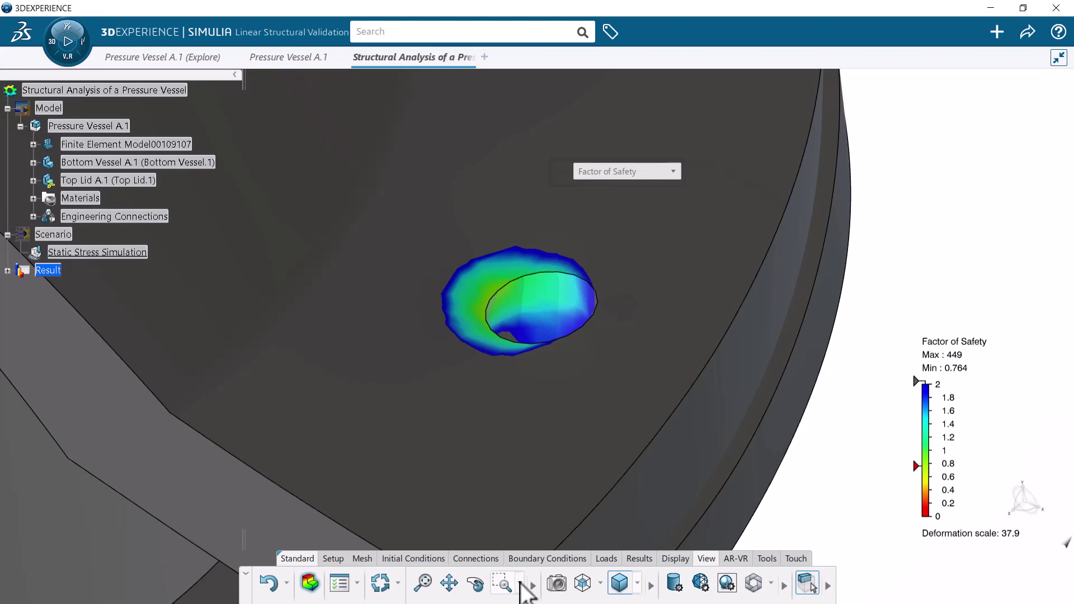
left_click(519, 583)
left_click(529, 529)
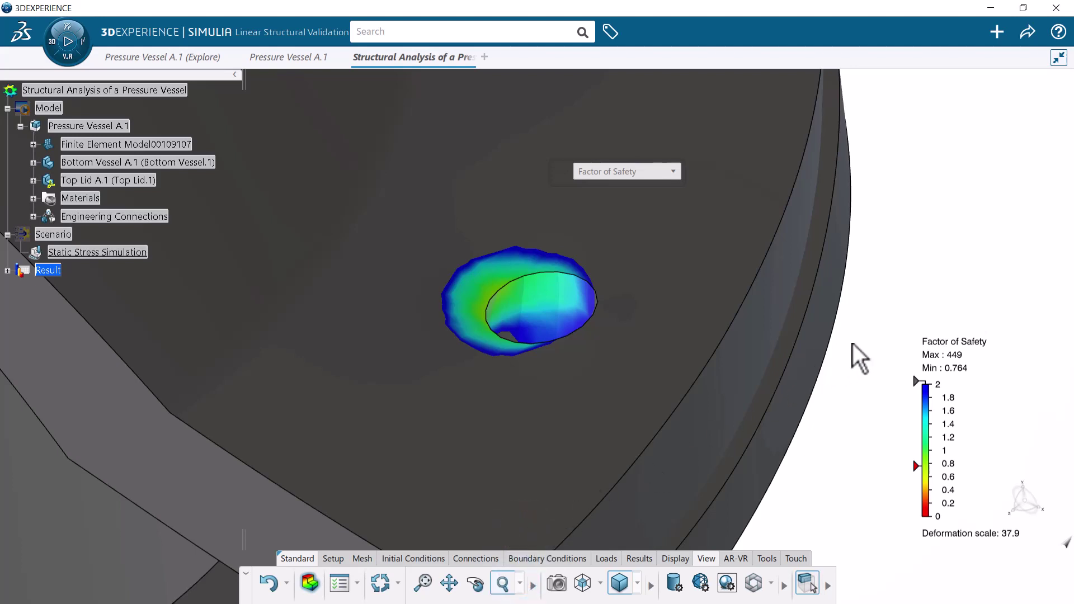
left_click_drag(853, 344, 710, 540)
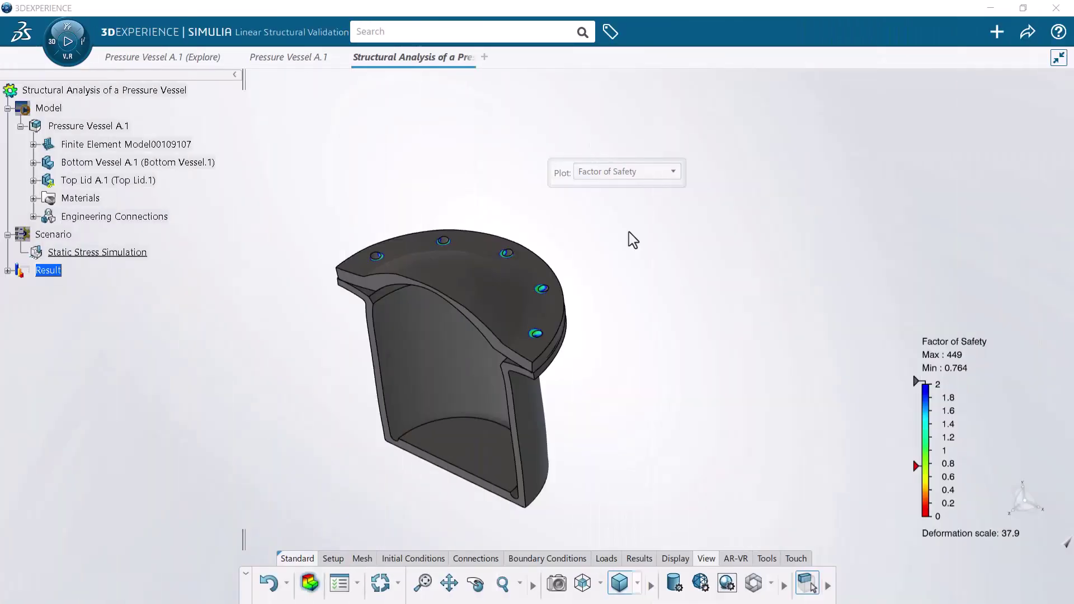
Show the Virtual Bolt Checker table for Bolt.1 to Bolt.5 and select Bolt.1.
left_click(632, 559)
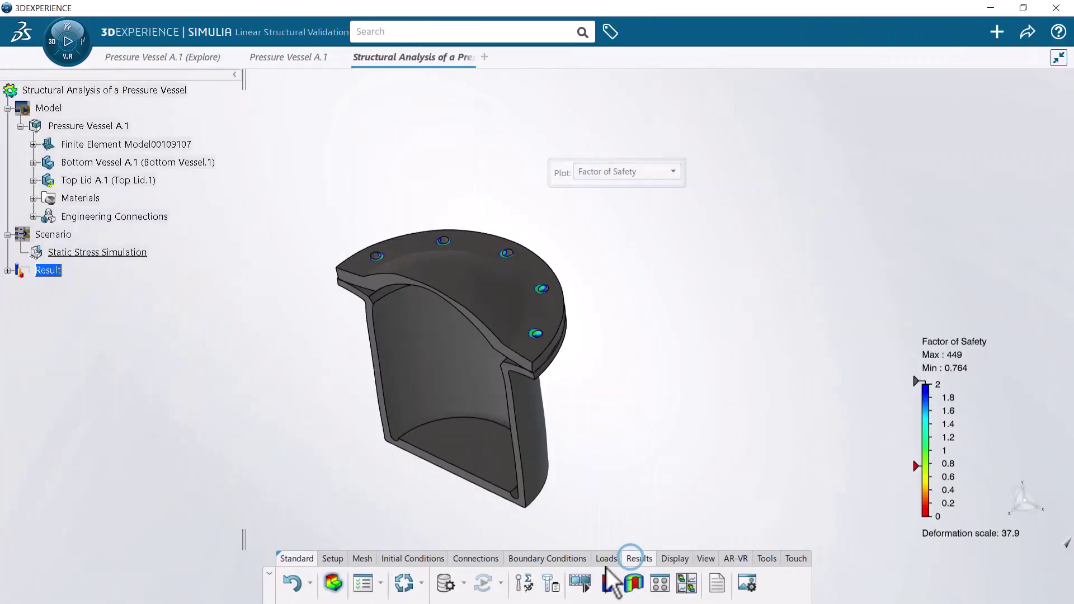
left_click(550, 583)
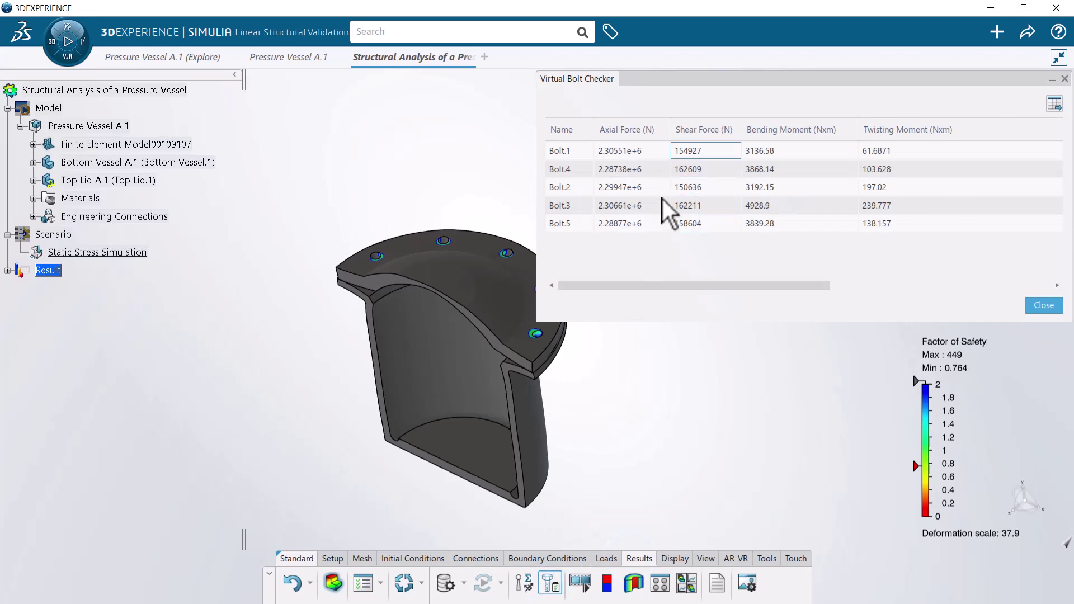
left_click(676, 153)
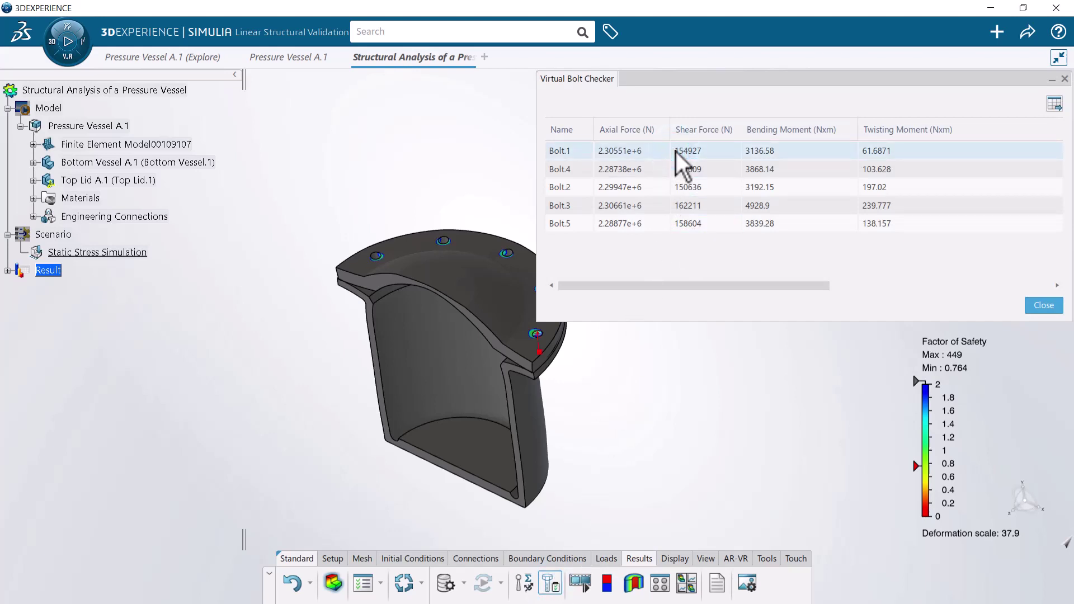